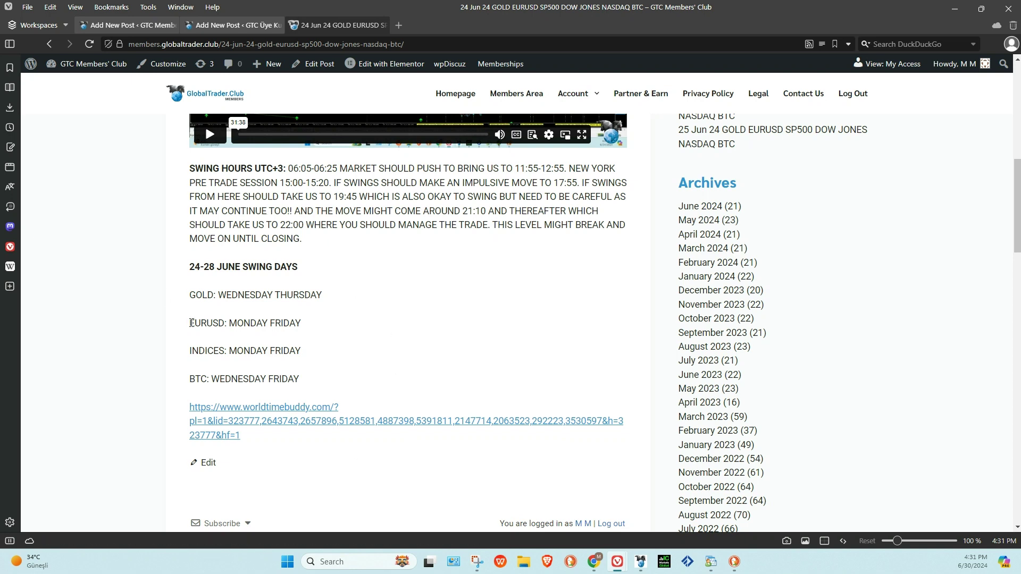
# - Highlight the swing-hours paragraph and gold's Wednesday–Thursday swing days in the 24 June post to review them
pyautogui.moveTo(190, 275); pyautogui.dragTo(307, 279)
pyautogui.click(307, 285)
pyautogui.moveTo(191, 169); pyautogui.dragTo(199, 259)
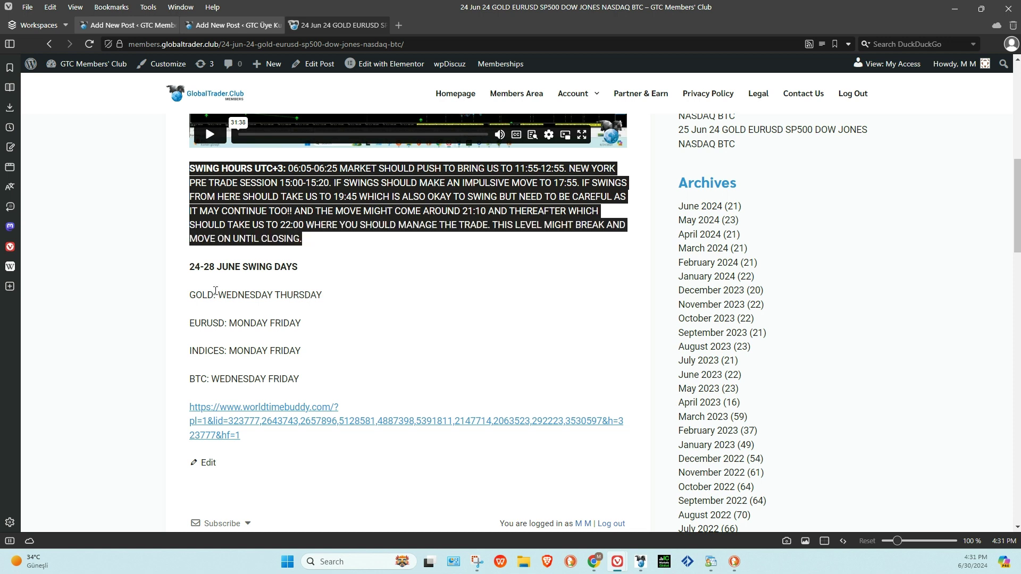
pyautogui.moveTo(218, 295); pyautogui.dragTo(323, 302)
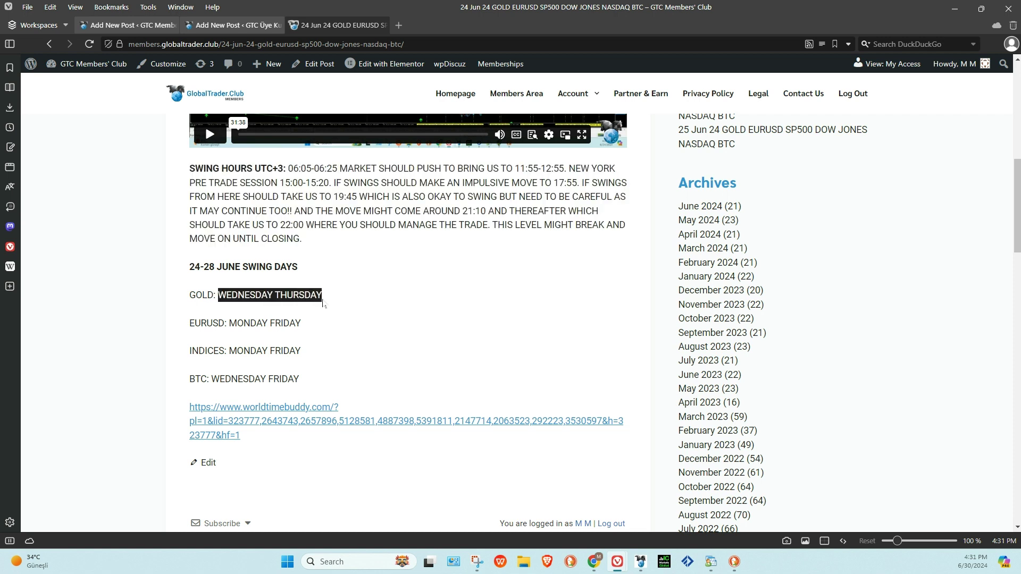
pyautogui.click(319, 307)
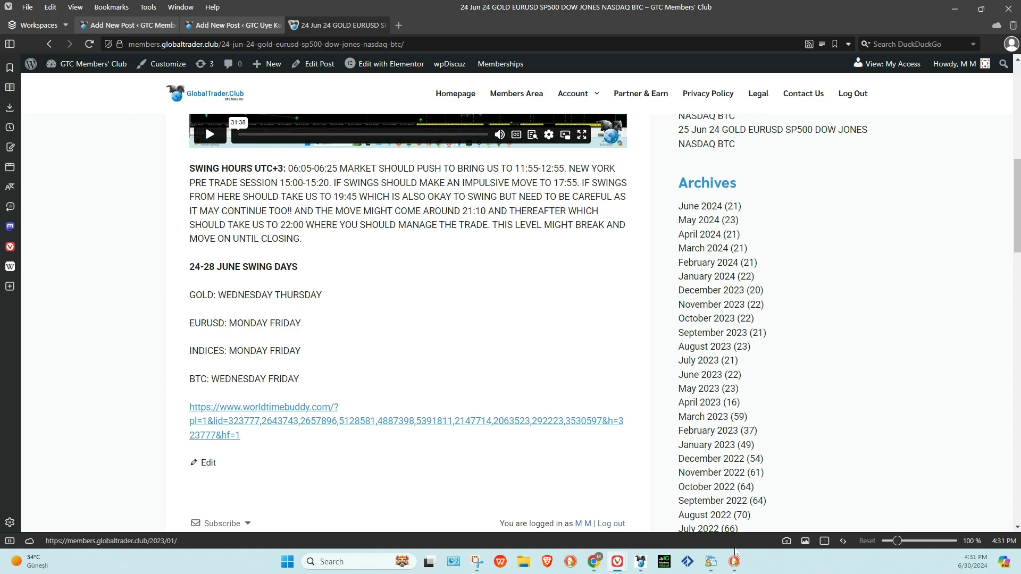
# - Switch to MetaTrader's XAUUSD M15 chart and apply the GTC ATAM 1 Hour simple template
pyautogui.click(711, 564)
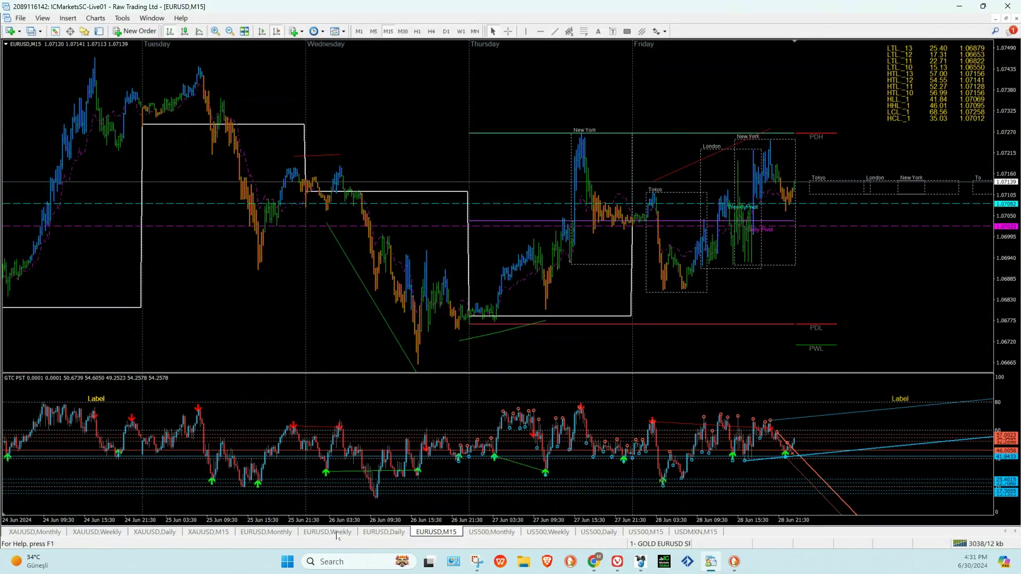
pyautogui.click(199, 536)
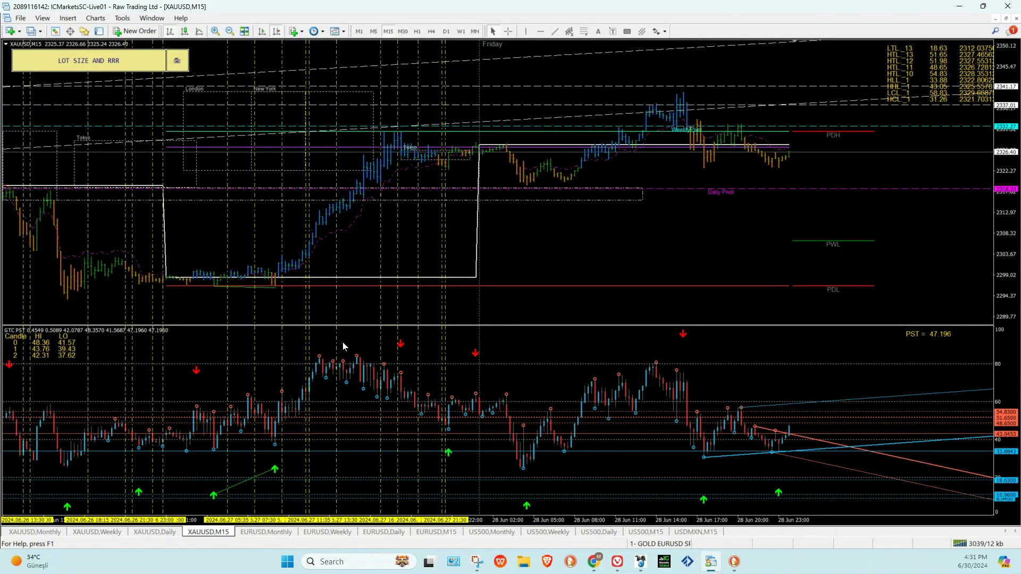
pyautogui.moveTo(502, 257); pyautogui.dragTo(582, 255)
pyautogui.moveTo(529, 234); pyautogui.dragTo(559, 213)
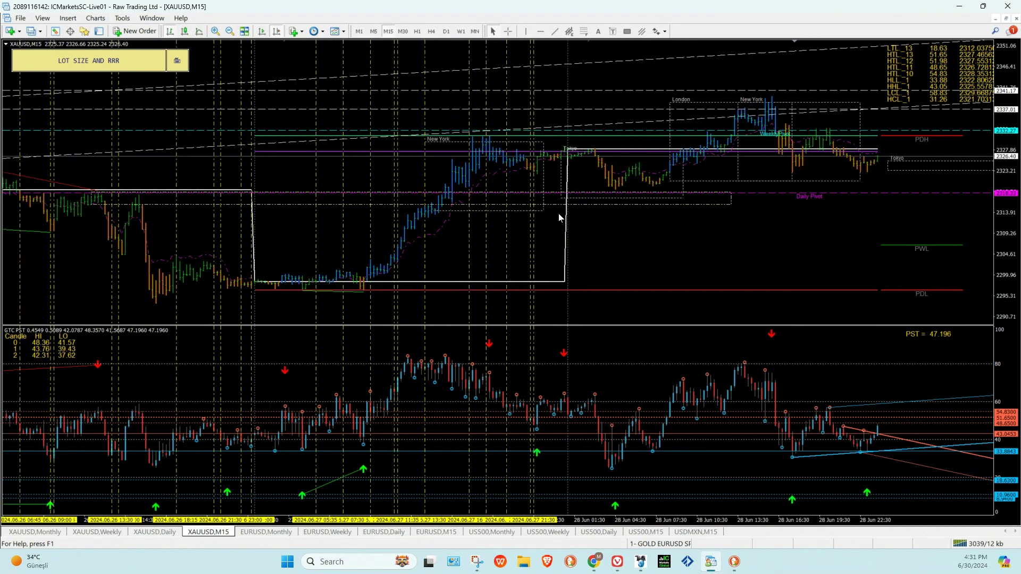
pyautogui.rightClick(559, 212)
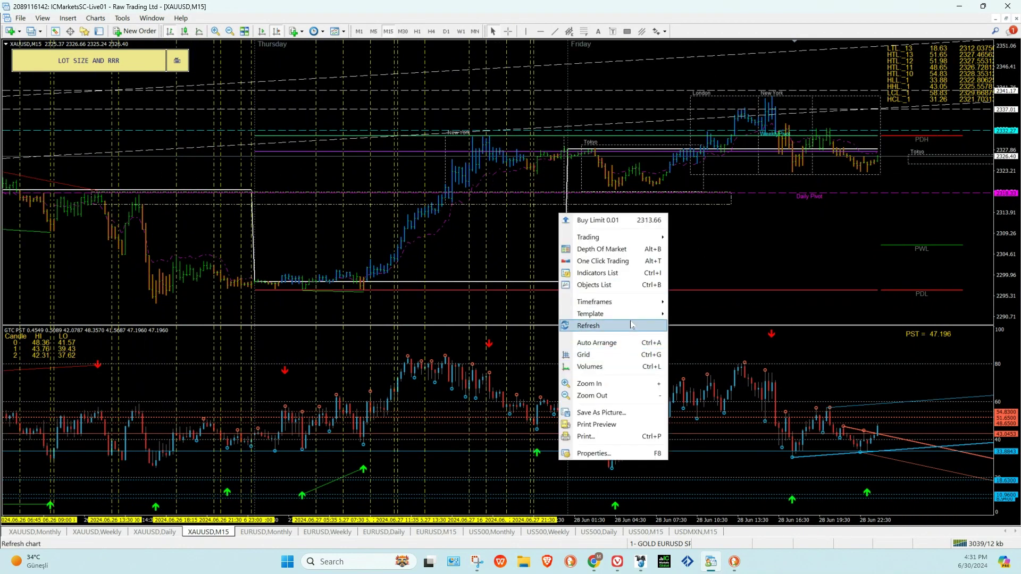
pyautogui.moveTo(632, 317)
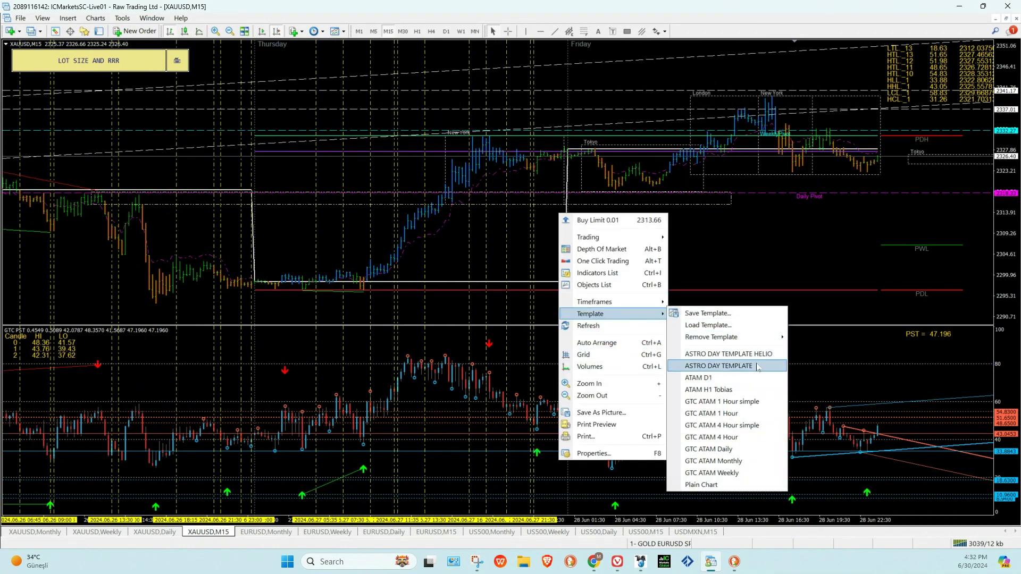
pyautogui.click(755, 401)
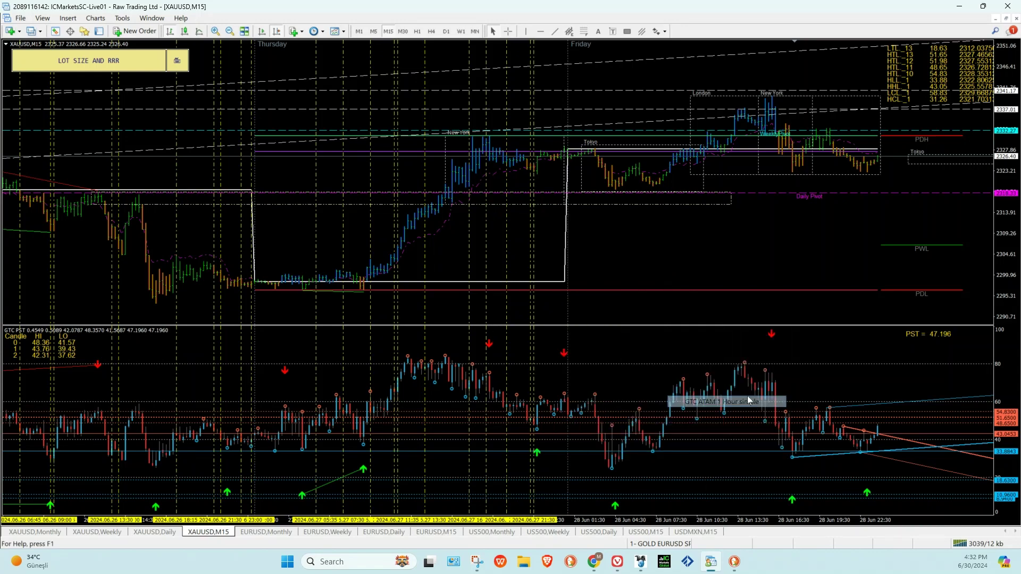
# - Show gold on the H1 timeframe and inspect the lows of 26–27 June around the previous-day low with the crosshair
pyautogui.click(418, 31)
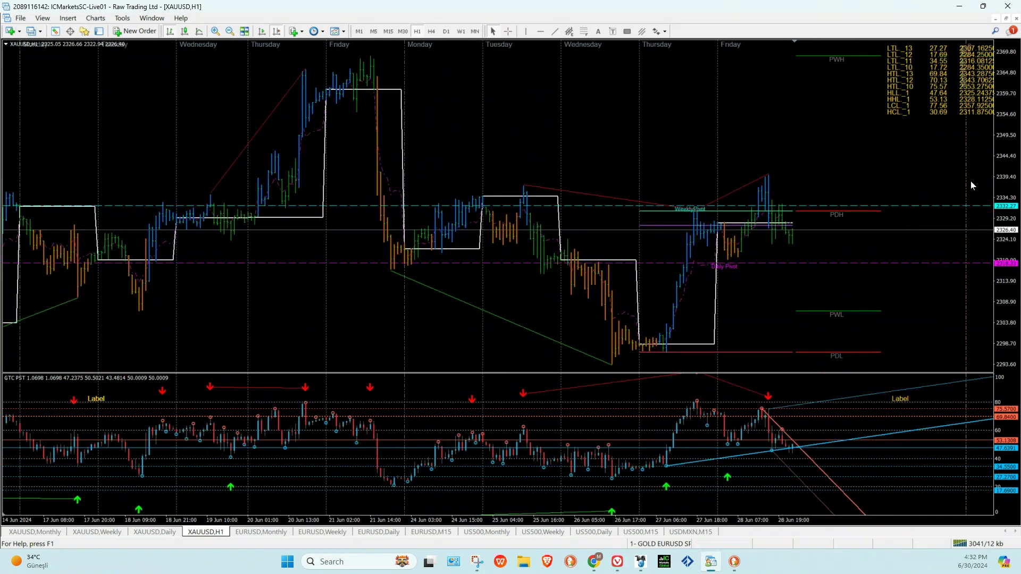
pyautogui.moveTo(1006, 171); pyautogui.dragTo(1007, 326)
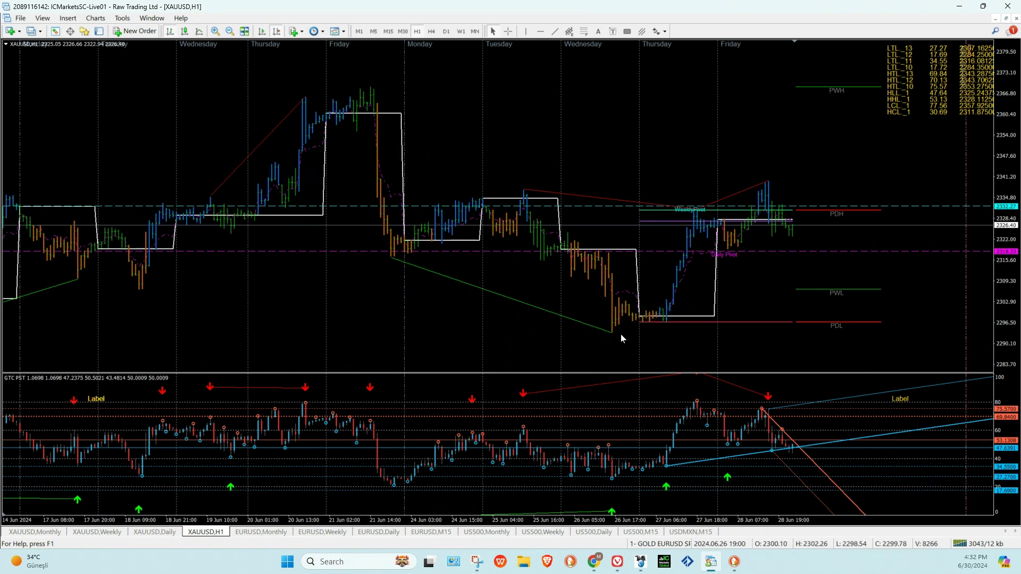
pyautogui.click(508, 31)
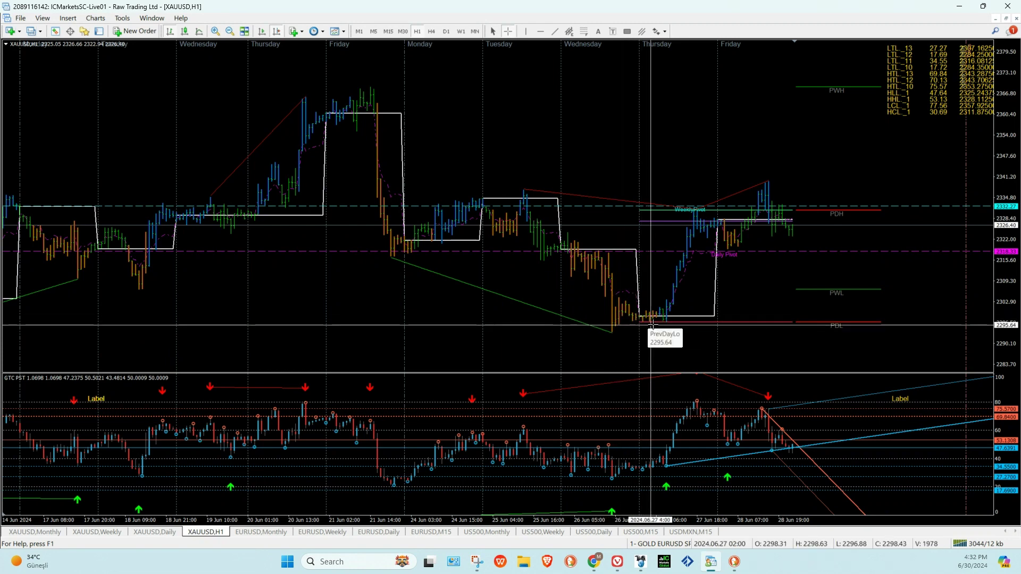
pyautogui.click(641, 325)
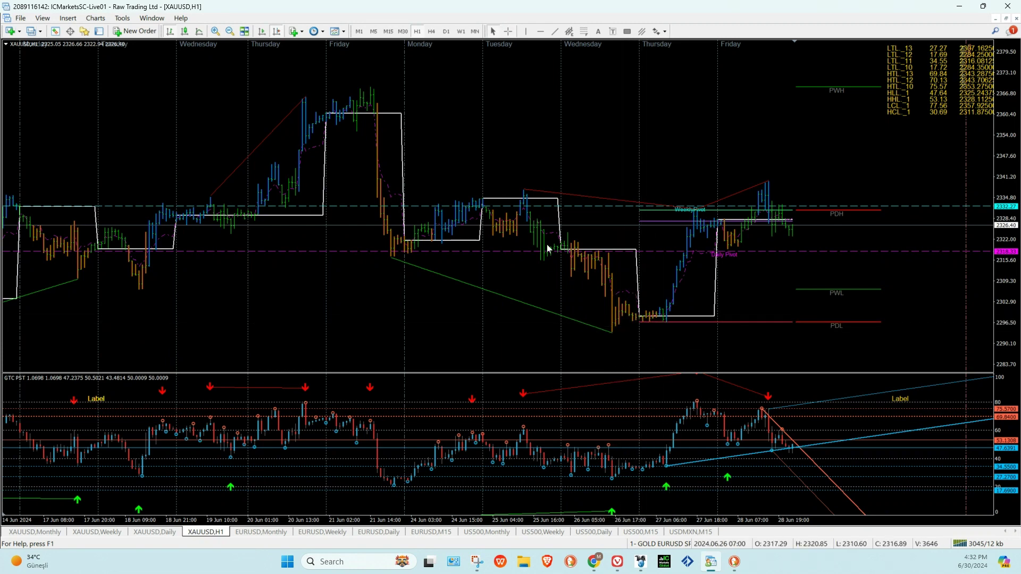
# - Return gold to the M15 timeframe and mark Thursday's swing start with a vertical line at 2024.06.27 08:15
pyautogui.click(388, 31)
pyautogui.scroll(-5, 456, 199)
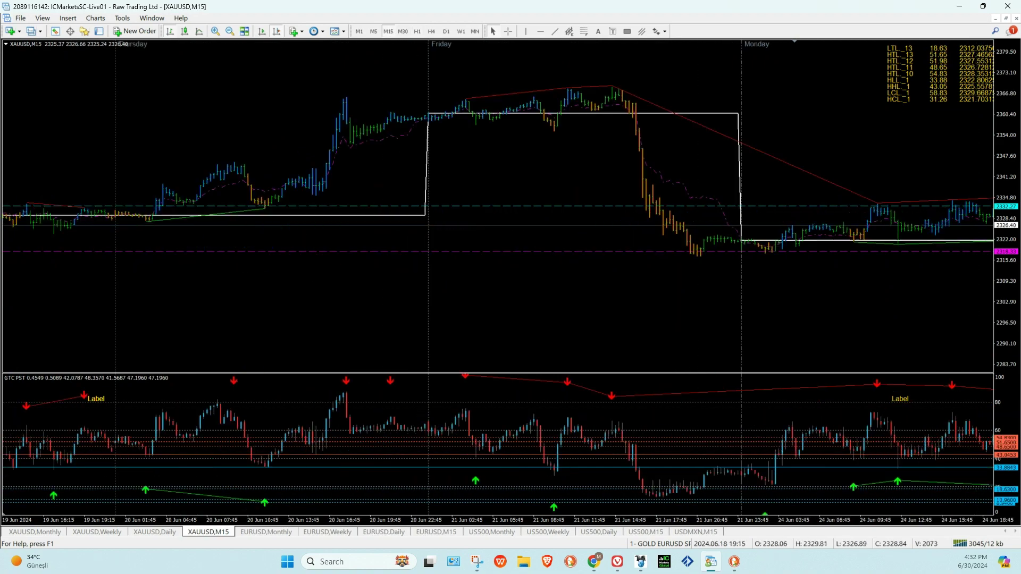
pyautogui.scroll(-5, 714, 260)
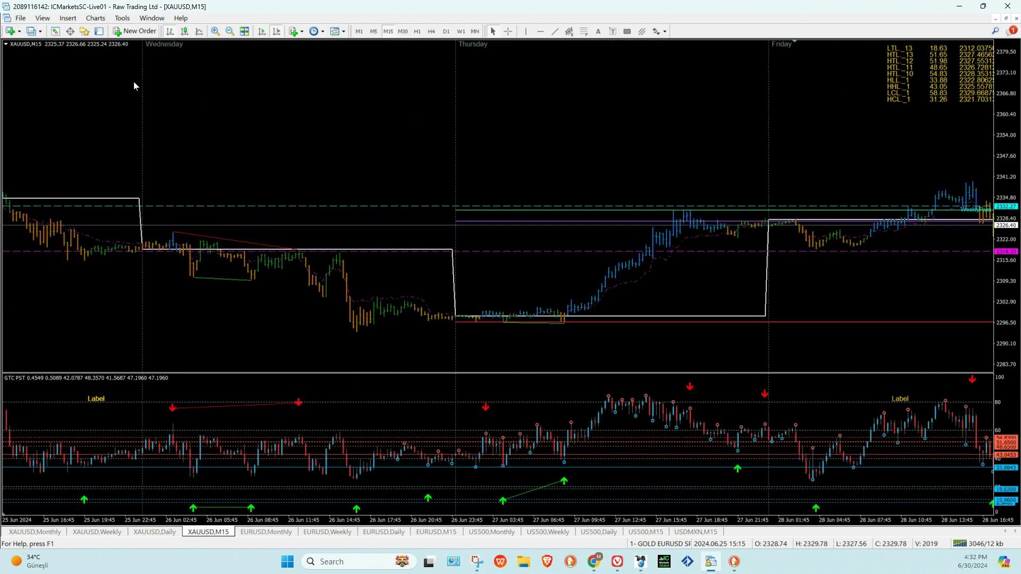
pyautogui.click(261, 32)
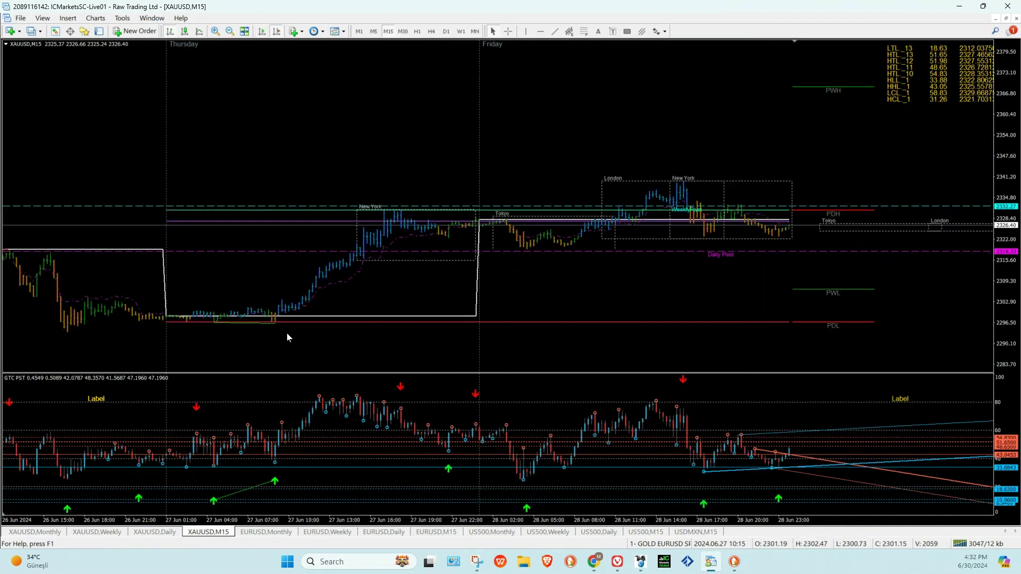
pyautogui.click(526, 31)
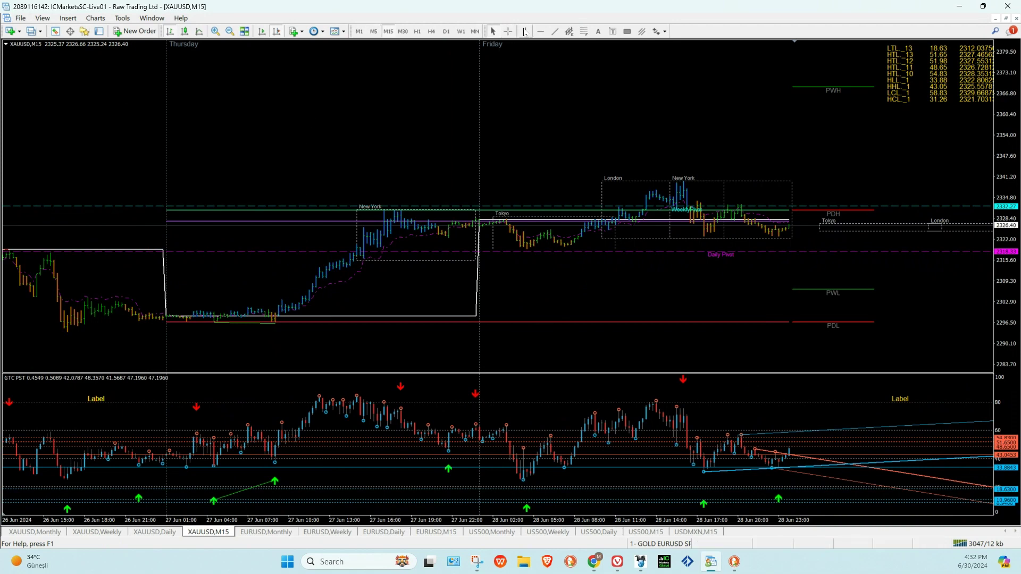
pyautogui.click(264, 333)
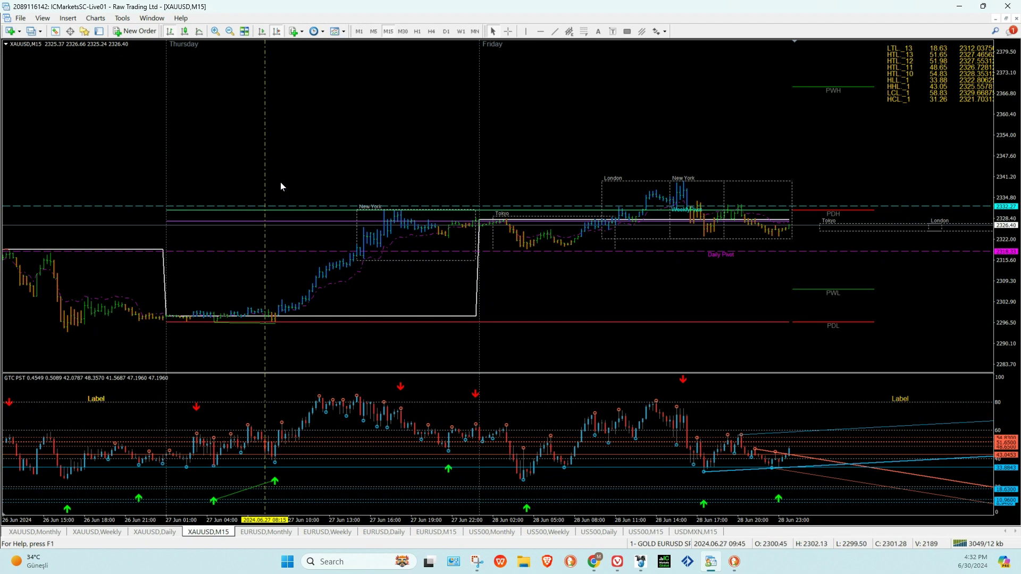
# - Compare gold's daily and weekly charts with the Wednesday and Thursday price action on the M15 chart
pyautogui.click(153, 532)
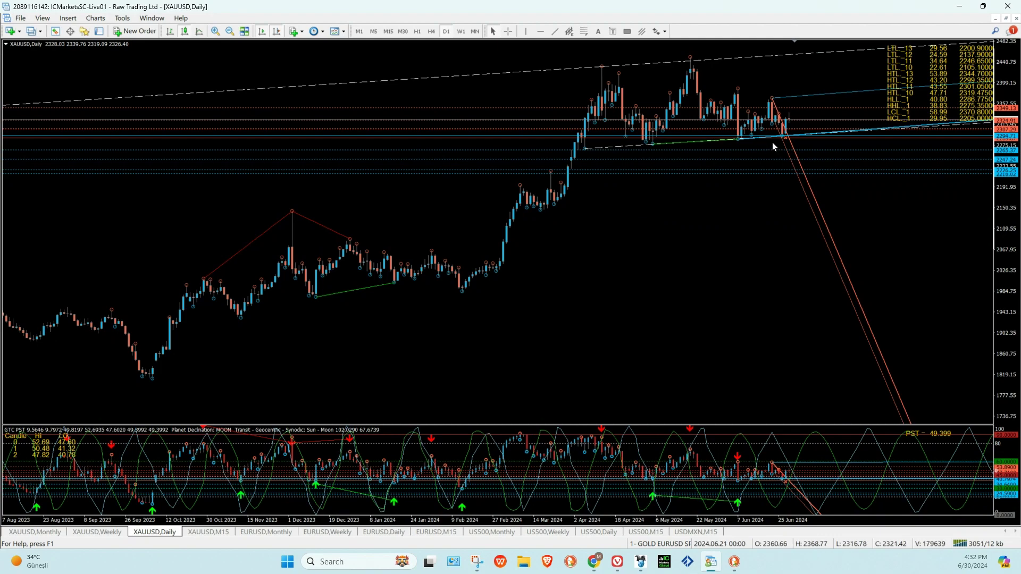
pyautogui.click(82, 533)
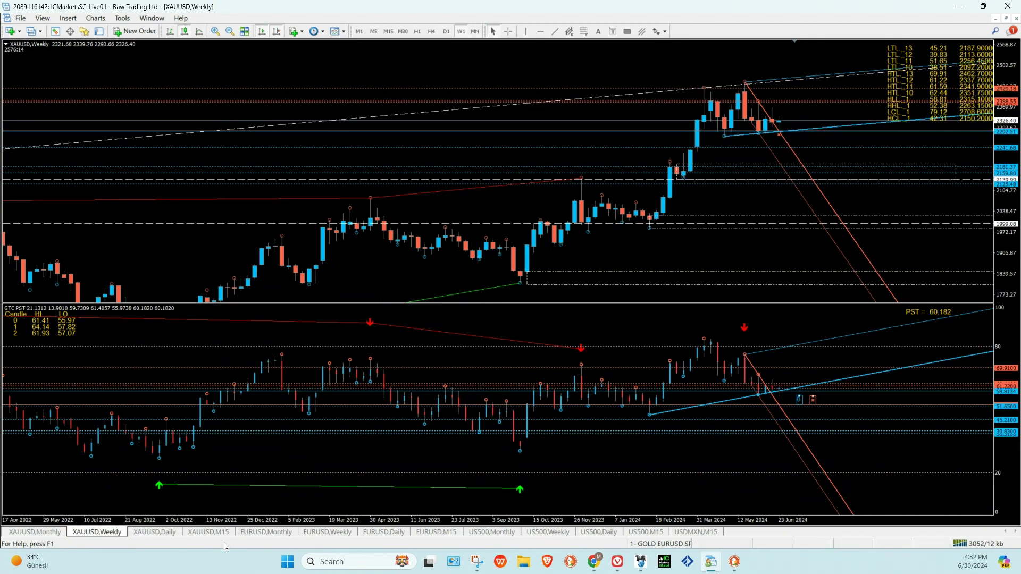
pyautogui.click(206, 532)
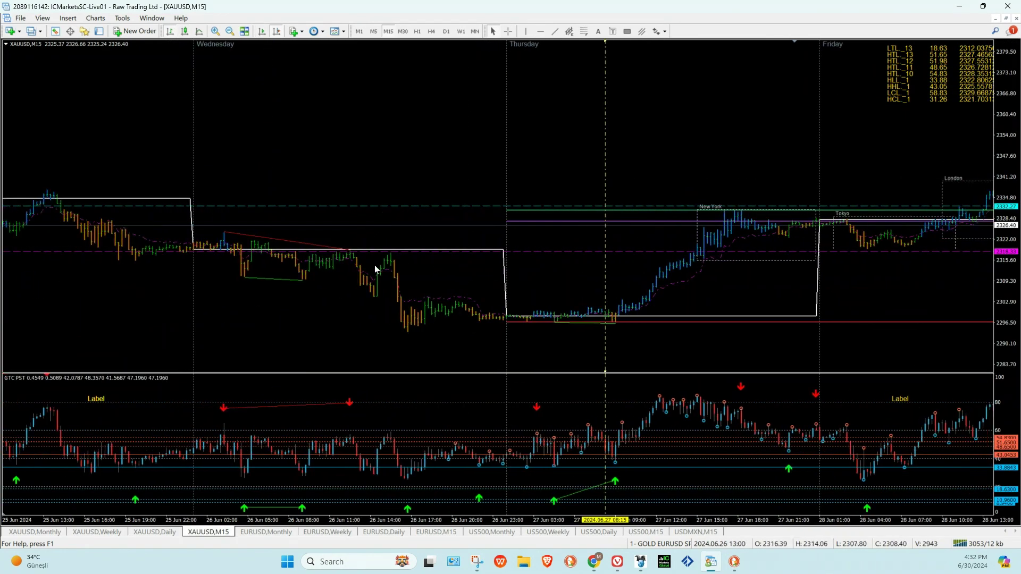
pyautogui.moveTo(450, 328); pyautogui.dragTo(288, 318)
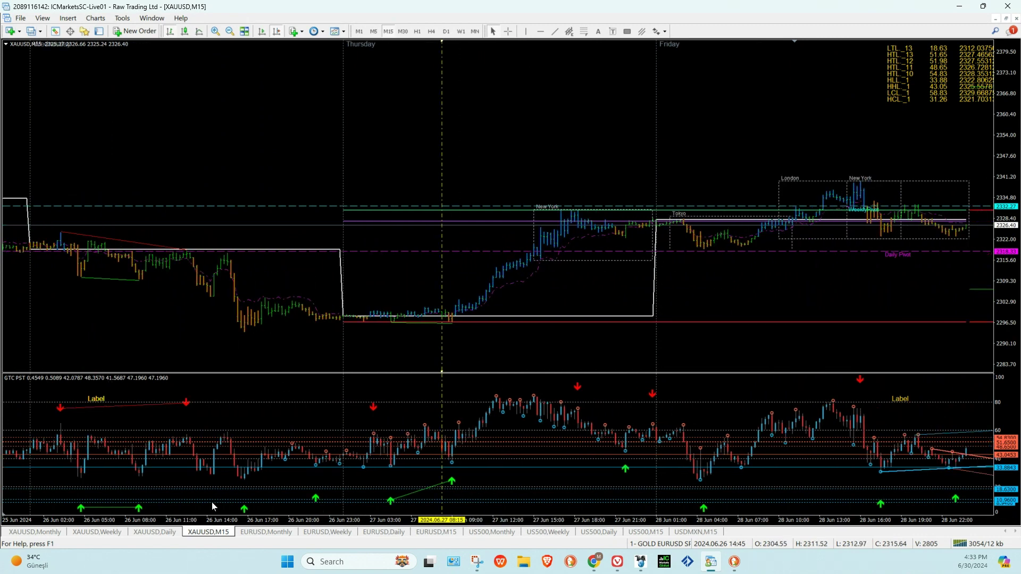
pyautogui.click(123, 533)
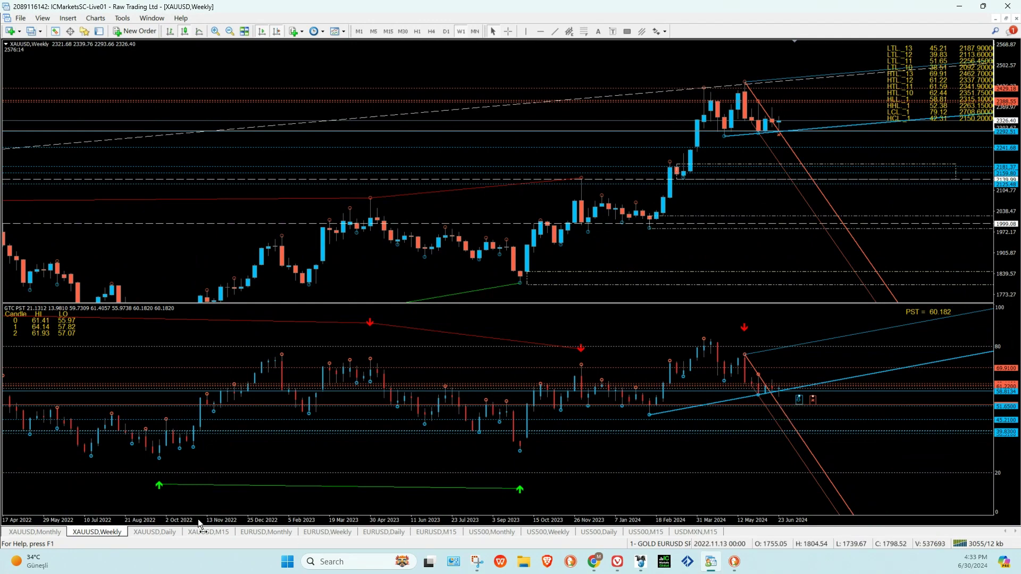
# - Enlarge gold's daily candles and compress the price scale to examine the 26 June candle at the rising trend line
pyautogui.click(167, 534)
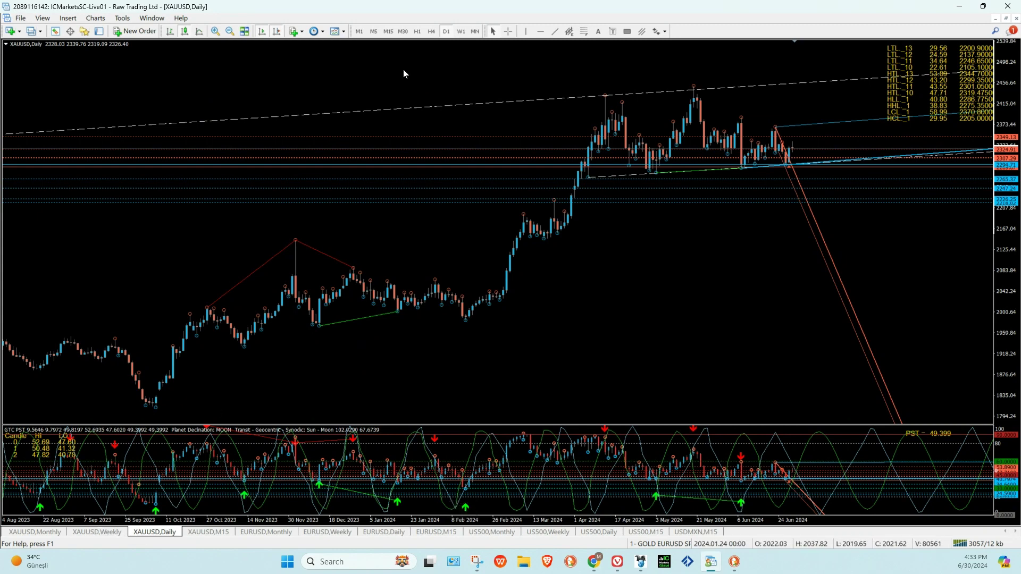
pyautogui.click(216, 30)
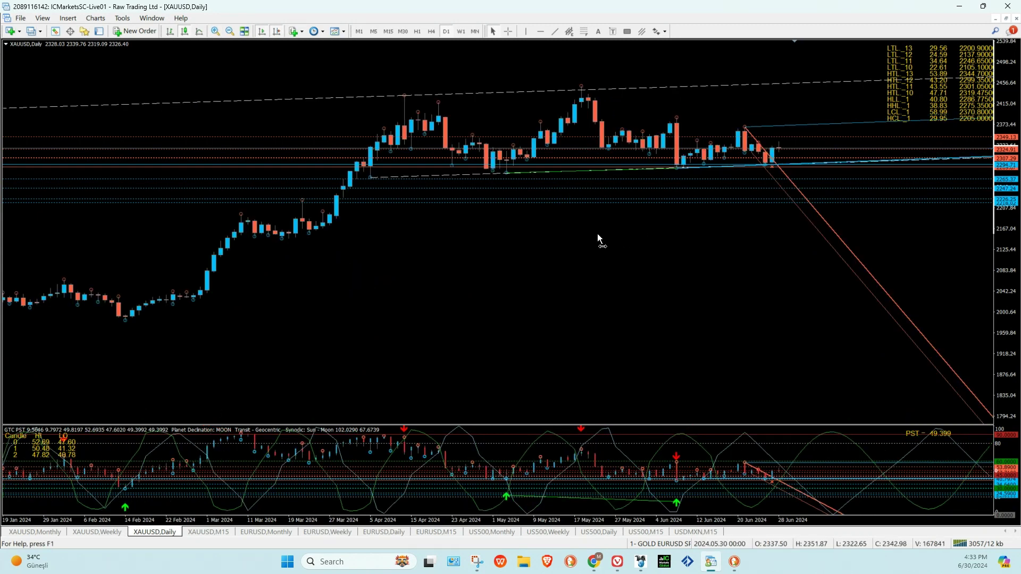
pyautogui.moveTo(1013, 327); pyautogui.dragTo(808, 197)
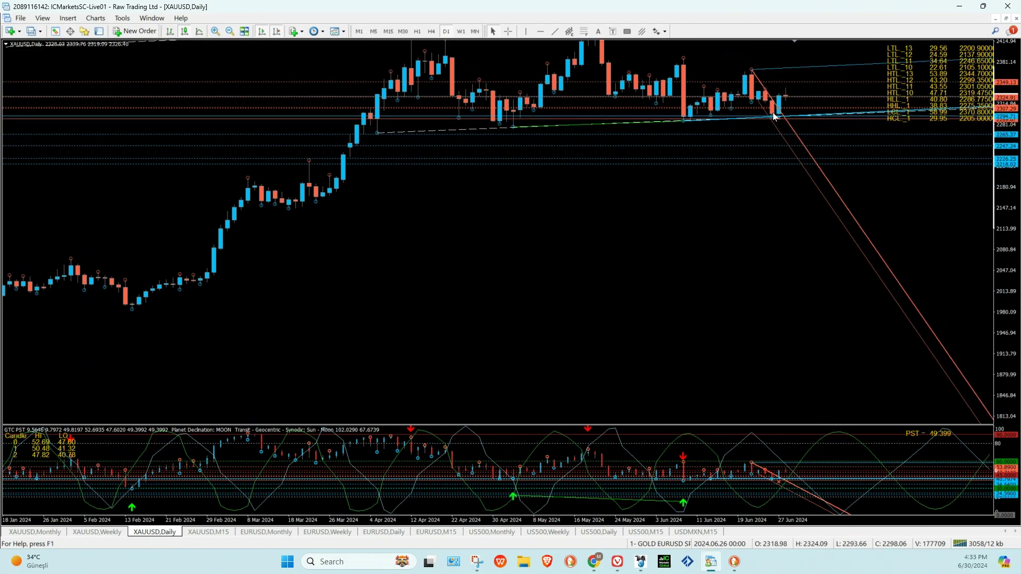
pyautogui.moveTo(774, 116)
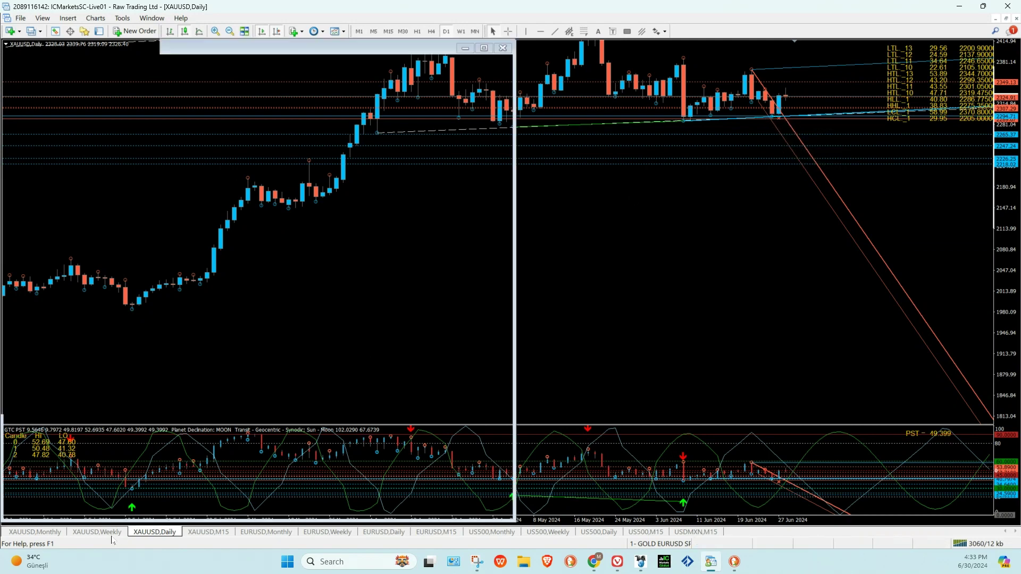
# - Draw a descending trend line in the weekly gold chart's PST indicator from its early-June high
pyautogui.click(97, 531)
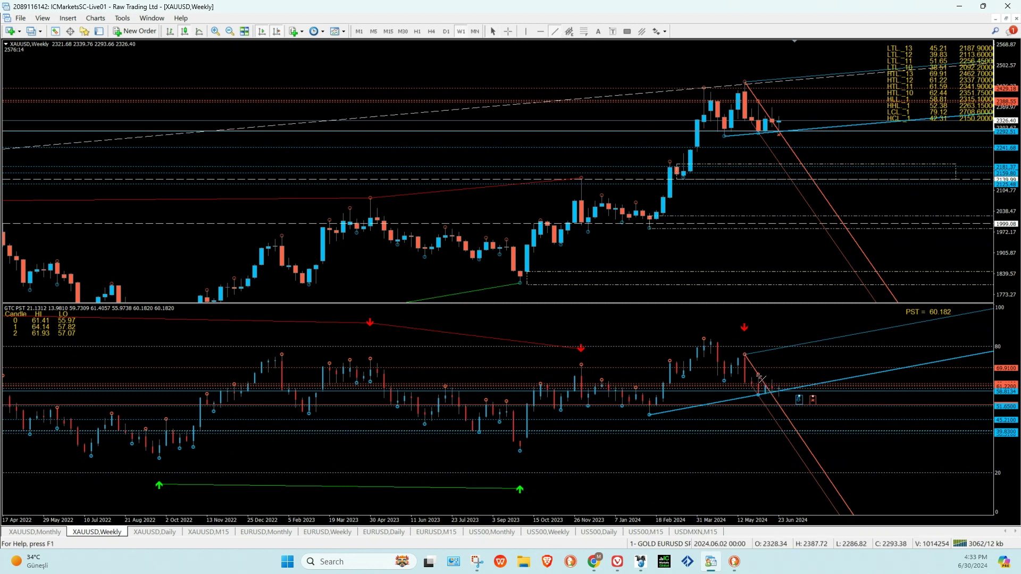
pyautogui.moveTo(758, 375); pyautogui.dragTo(831, 395)
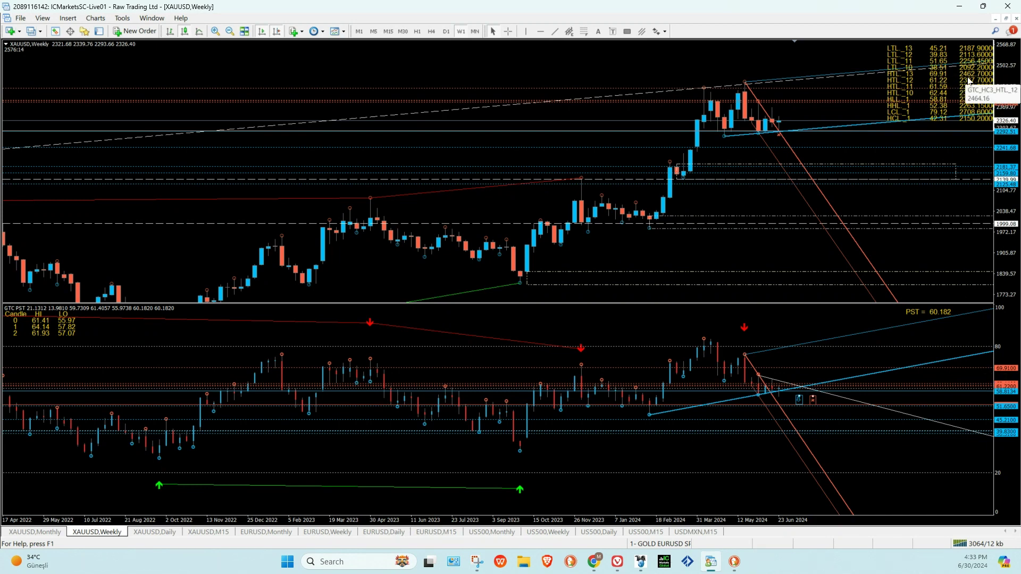
# - Review gold's Thursday and Friday swings on the M15 chart against the trend lines on the daily and weekly charts
pyautogui.click(209, 532)
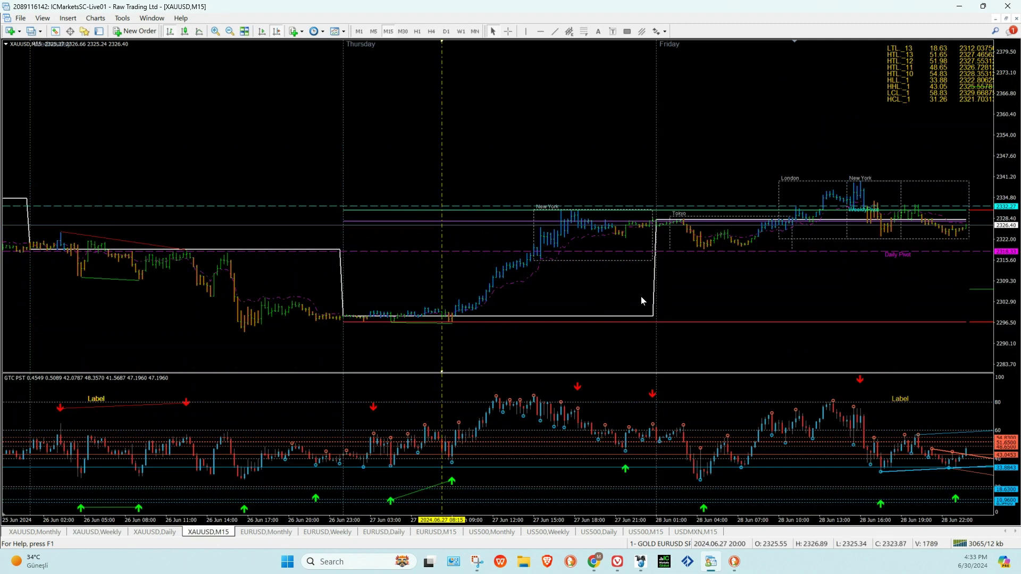
pyautogui.moveTo(727, 282); pyautogui.dragTo(554, 296)
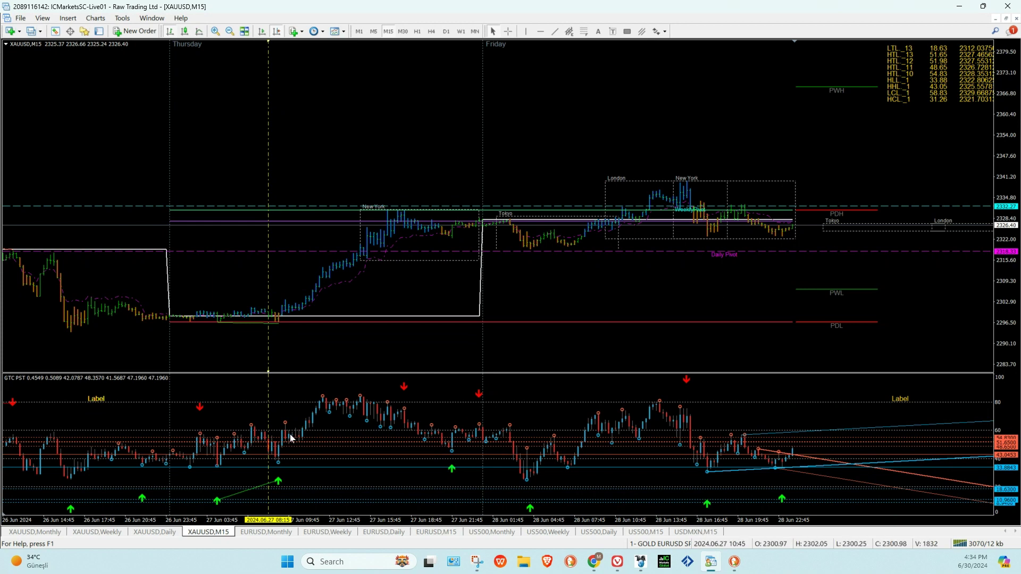
pyautogui.click(150, 532)
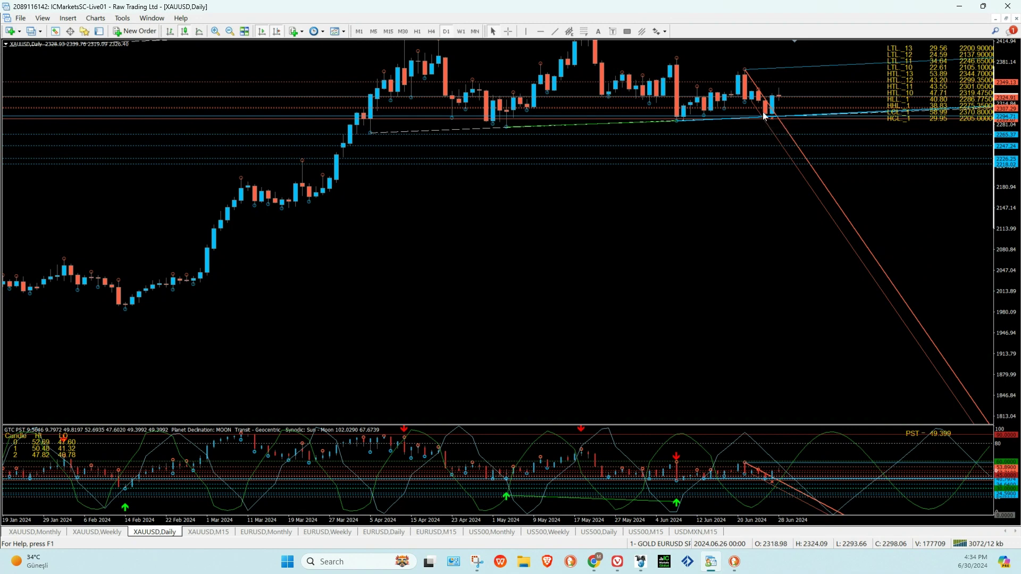
pyautogui.moveTo(769, 121)
pyautogui.click(96, 532)
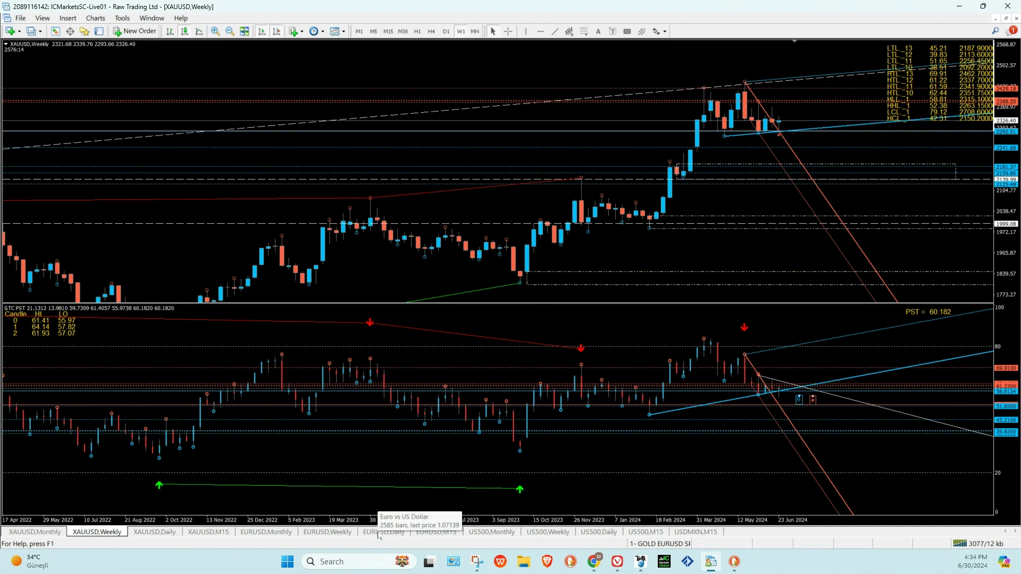
# - Switch to the members' post in the browser and highlight EURUSD's Monday and Friday swing days
pyautogui.moveTo(619, 568)
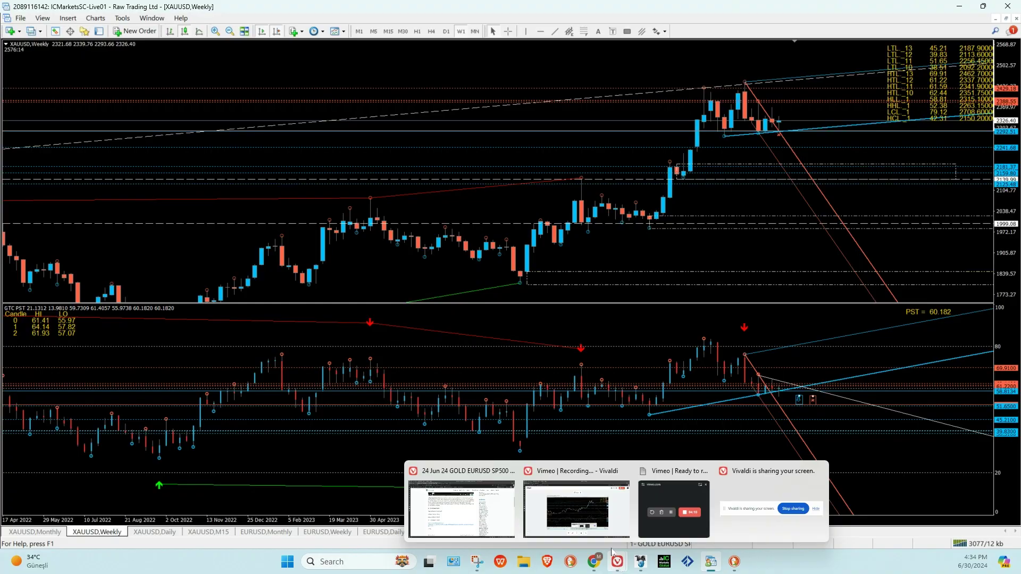
pyautogui.click(475, 514)
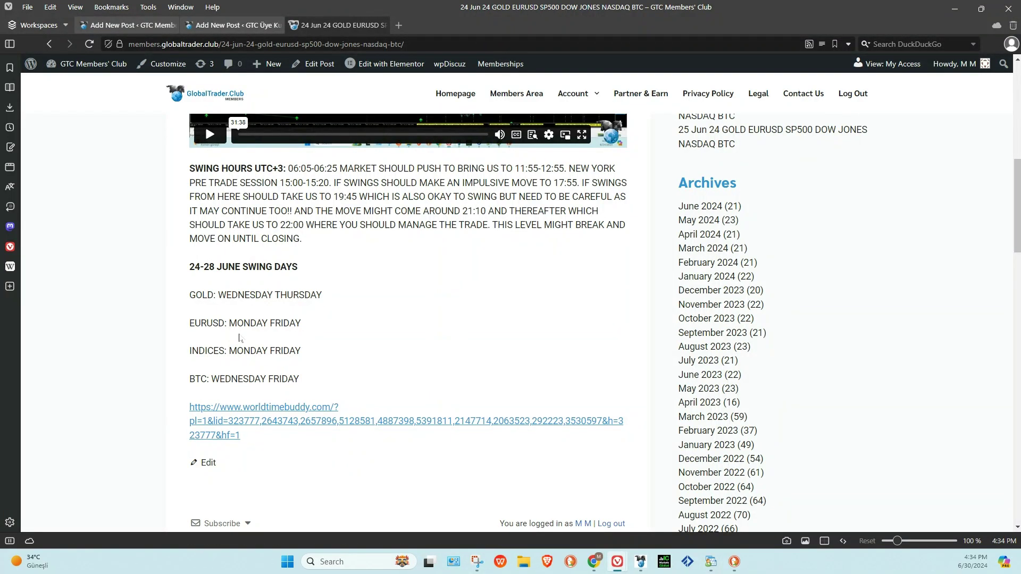
pyautogui.moveTo(229, 325); pyautogui.dragTo(301, 326)
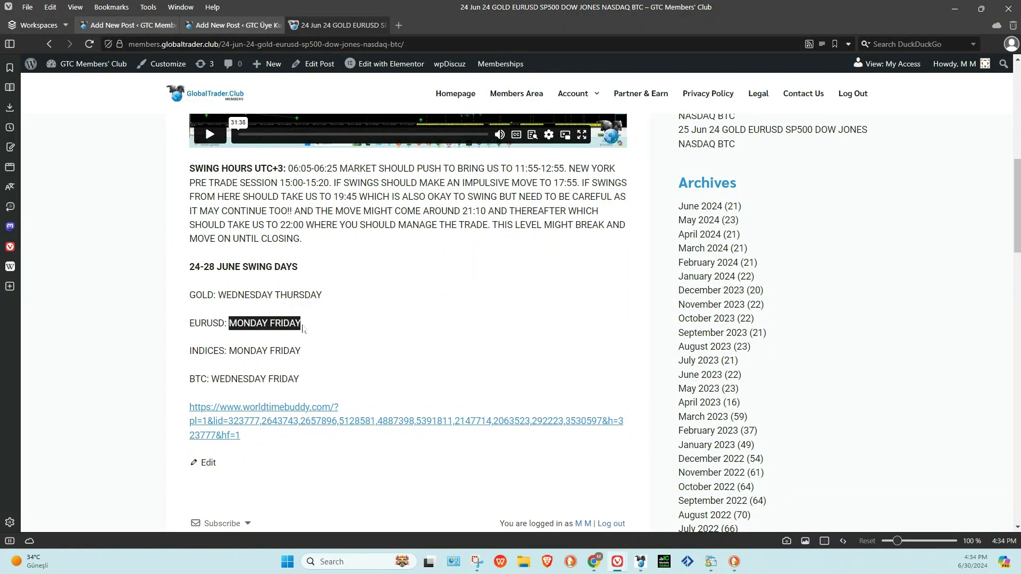
pyautogui.click(946, 9)
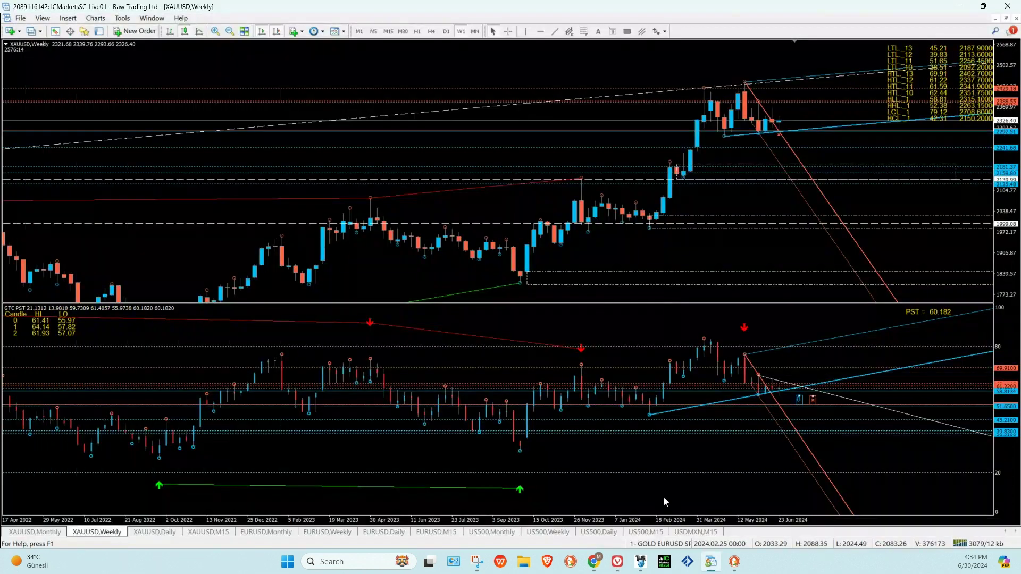
# - Switch to MetaTrader's EURUSD chart at H1 and examine Monday 24 June's high at a closer zoom
pyautogui.click(448, 532)
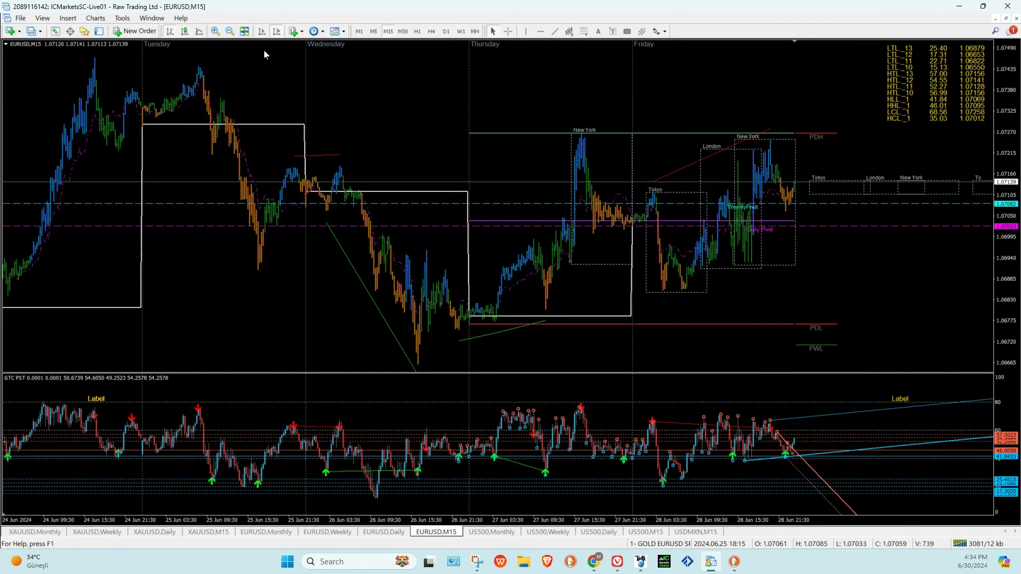
pyautogui.click(418, 32)
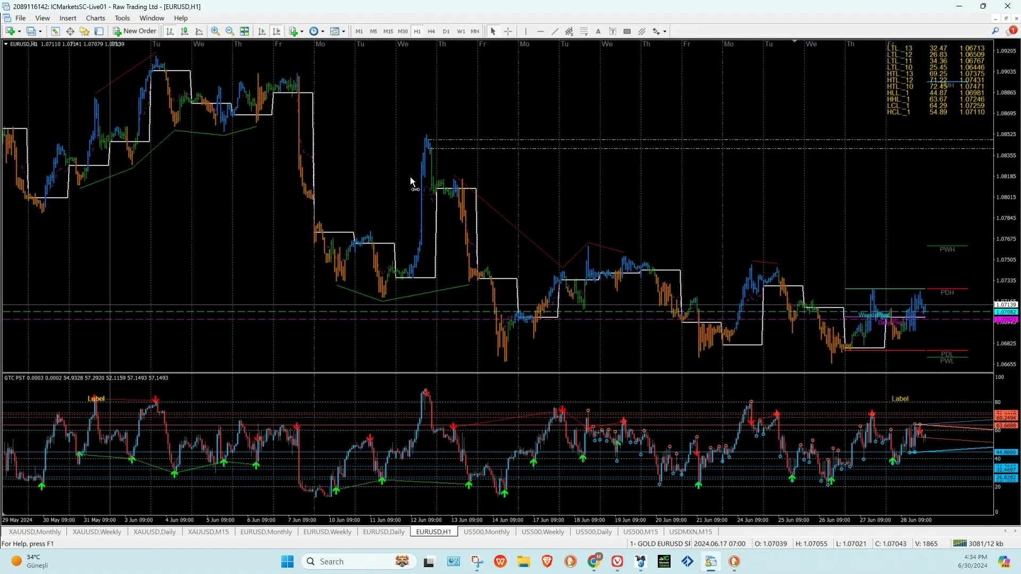
pyautogui.moveTo(411, 180); pyautogui.dragTo(276, 178)
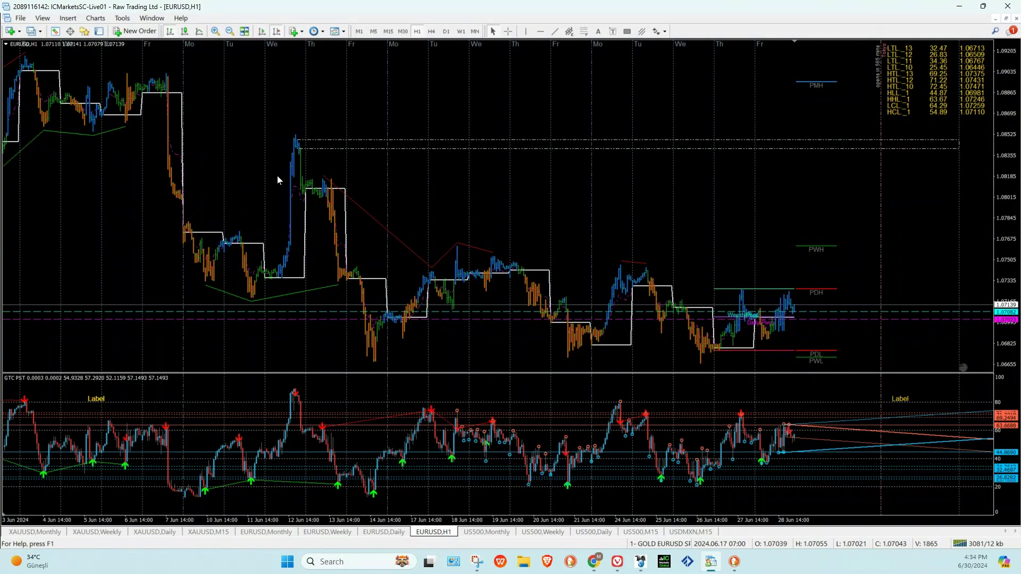
pyautogui.click(215, 32)
pyautogui.moveTo(524, 165); pyautogui.dragTo(170, 159)
pyautogui.moveTo(531, 205); pyautogui.dragTo(154, 210)
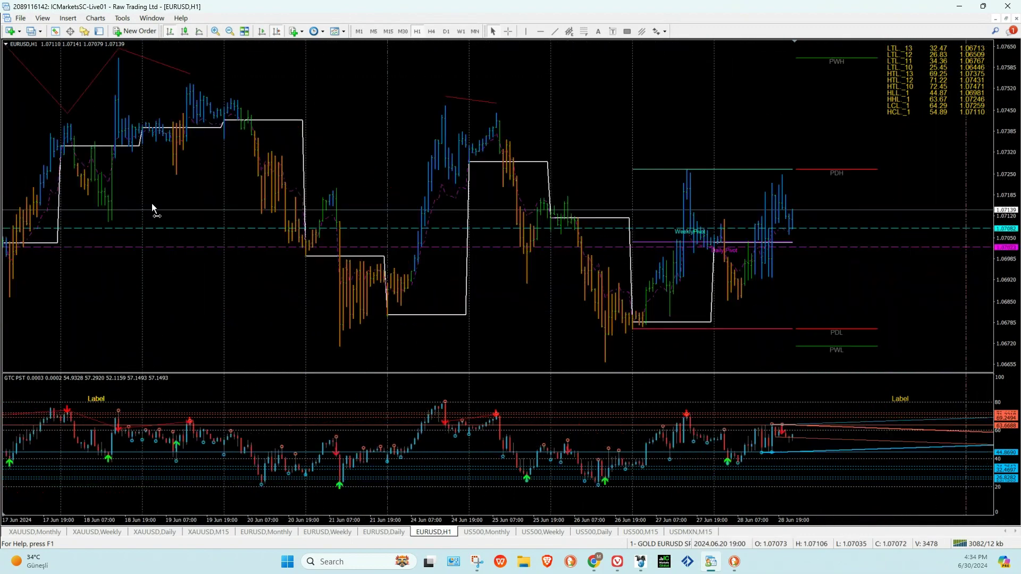
pyautogui.moveTo(445, 110)
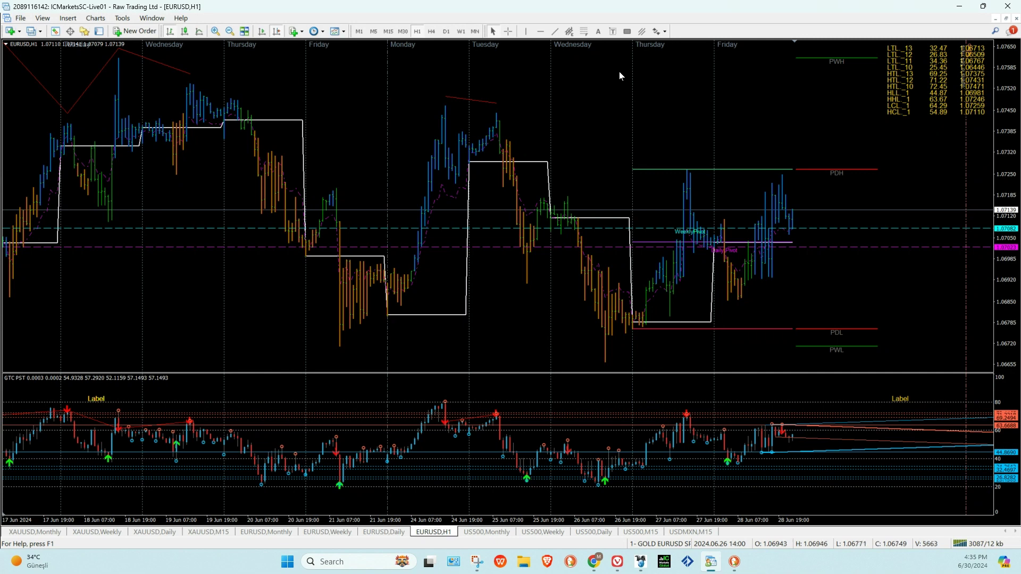
# - Draw a rectangle on the EURUSD H1 chart from Thursday 20 June's high across to 27 June, from about 1.0741 to 1.0749
pyautogui.click(628, 31)
pyautogui.moveTo(247, 109); pyautogui.dragTo(684, 123)
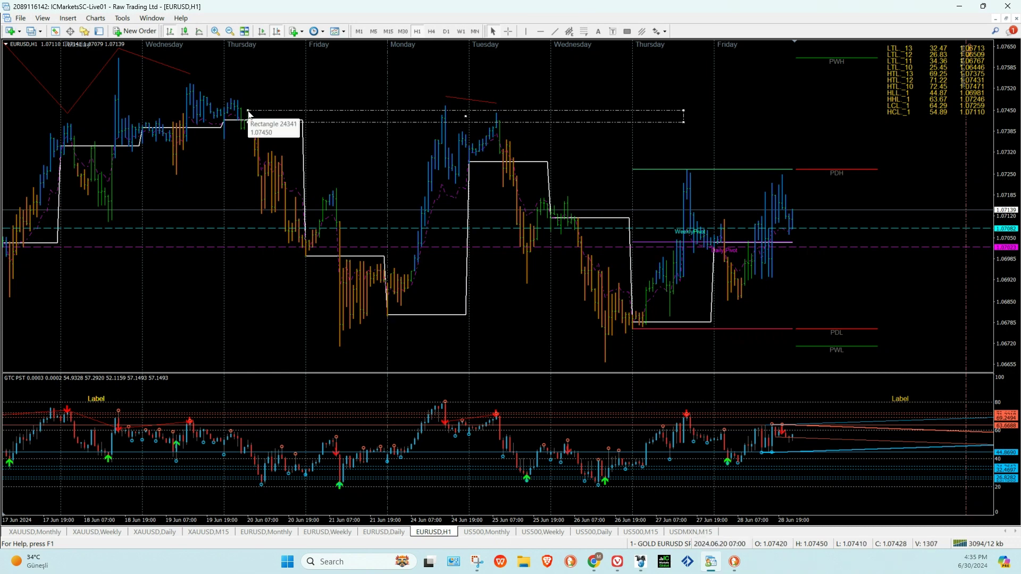
pyautogui.moveTo(248, 112); pyautogui.dragTo(230, 98)
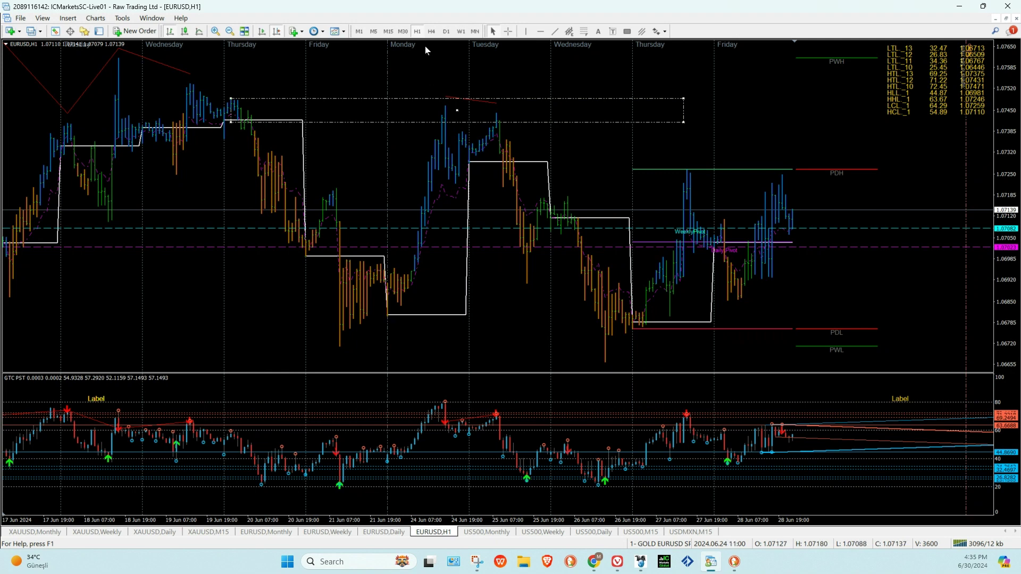
# - Draw a rectangle on the EURUSD daily chart extending forward from the 19 June candle, from about 1.0740 to 1.0754
pyautogui.click(398, 532)
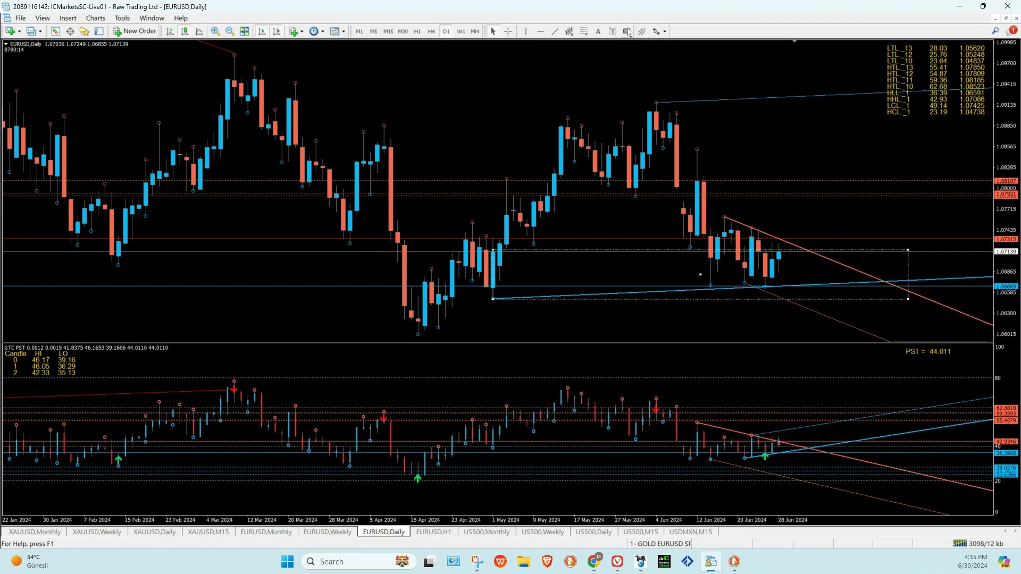
pyautogui.moveTo(755, 239)
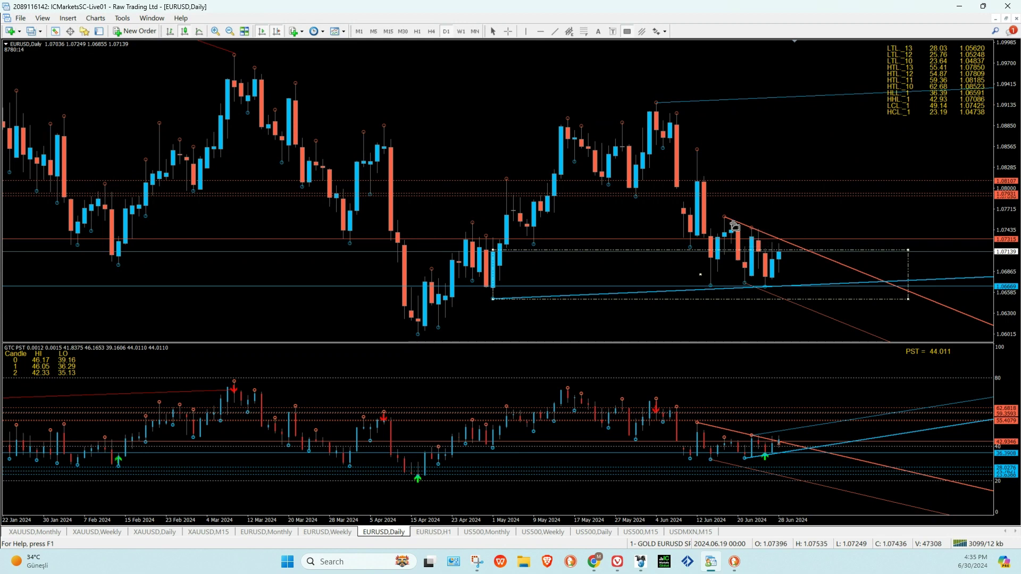
pyautogui.moveTo(730, 222); pyautogui.dragTo(883, 234)
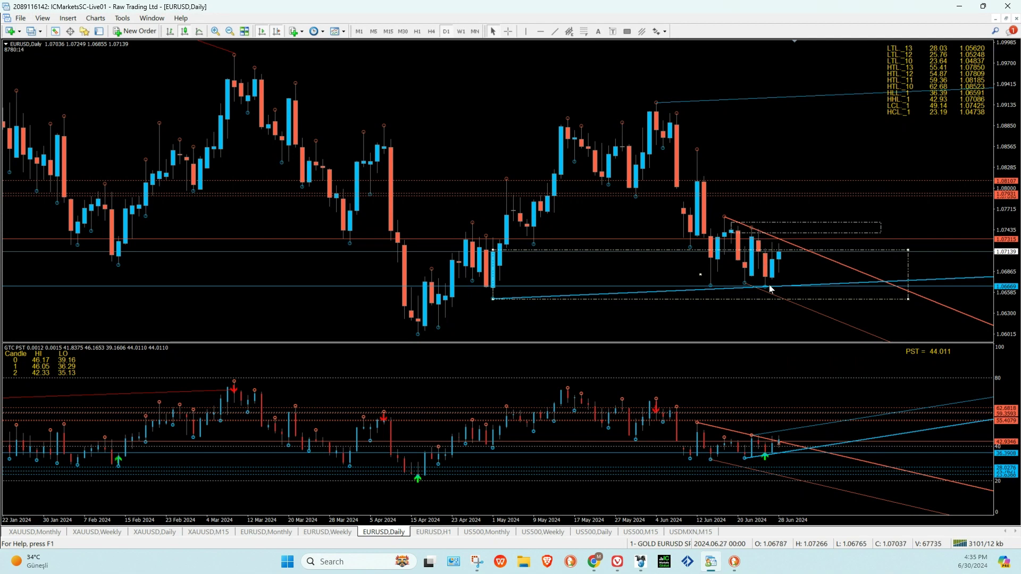
# - Return the EURUSD H1 chart to M15 and examine the Monday and Tuesday highs of 24–25 June
pyautogui.click(433, 532)
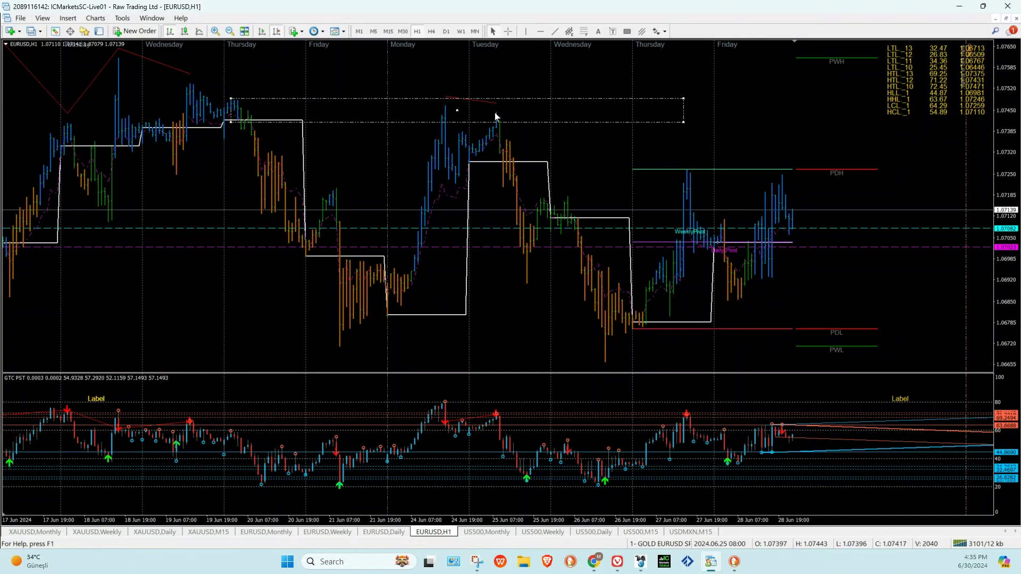
pyautogui.click(388, 32)
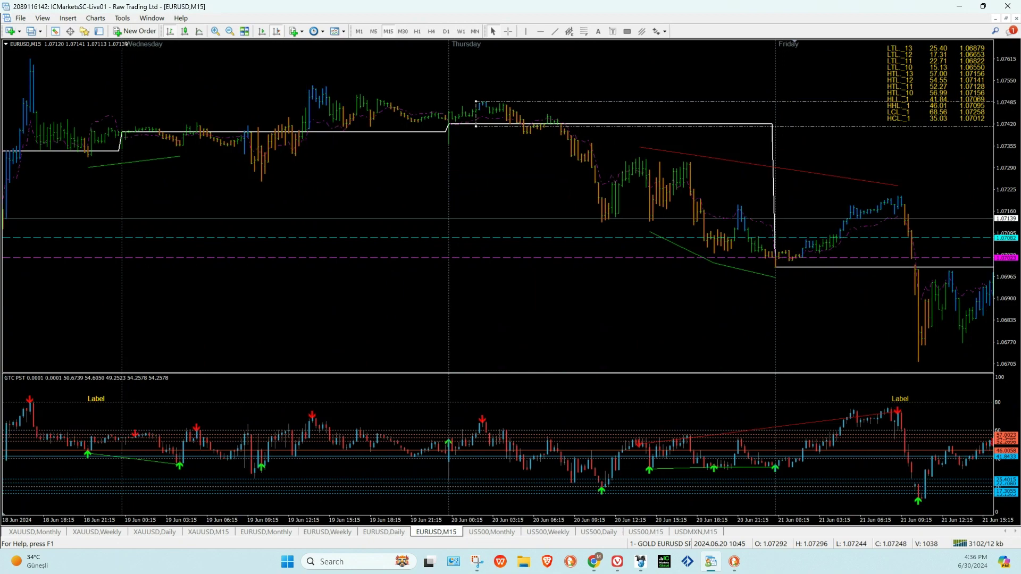
pyautogui.moveTo(617, 182); pyautogui.dragTo(487, 196)
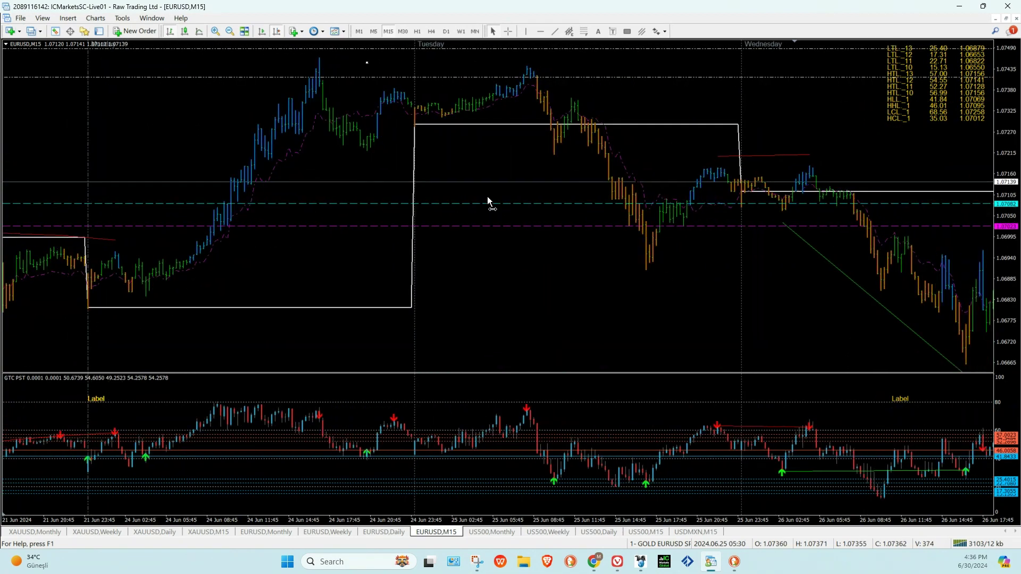
pyautogui.moveTo(518, 86)
# - Switch to the browser, open the 25 June post on the members' site and read its swing hours
pyautogui.moveTo(617, 562)
pyautogui.click(492, 523)
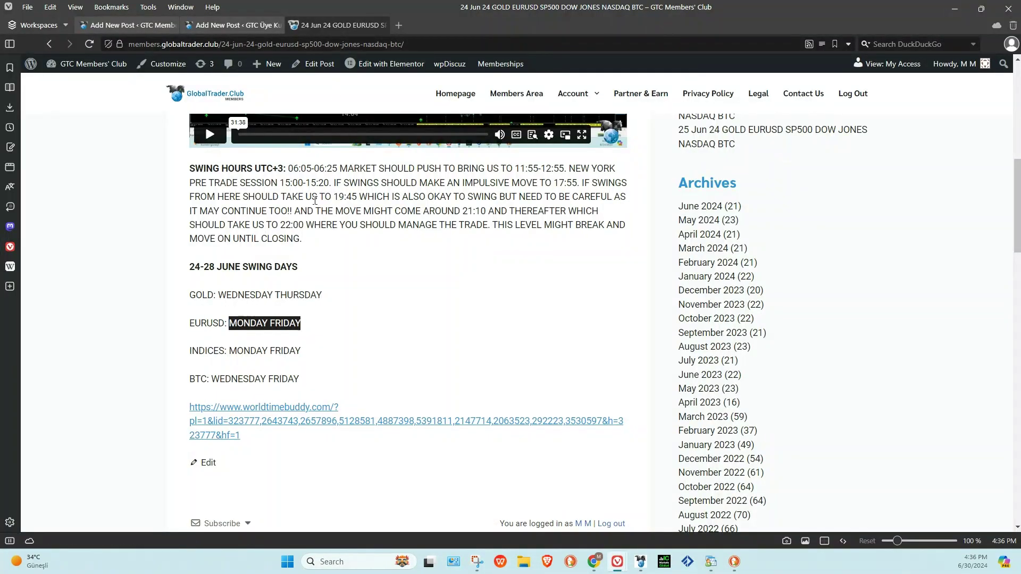
pyautogui.scroll(4, 379, 302)
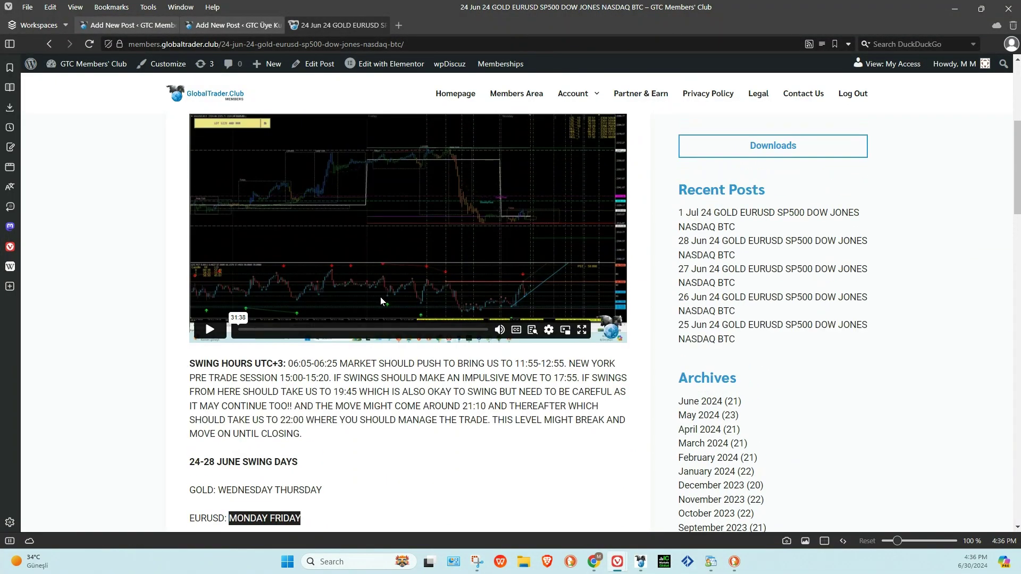
pyautogui.scroll(4, 450, 290)
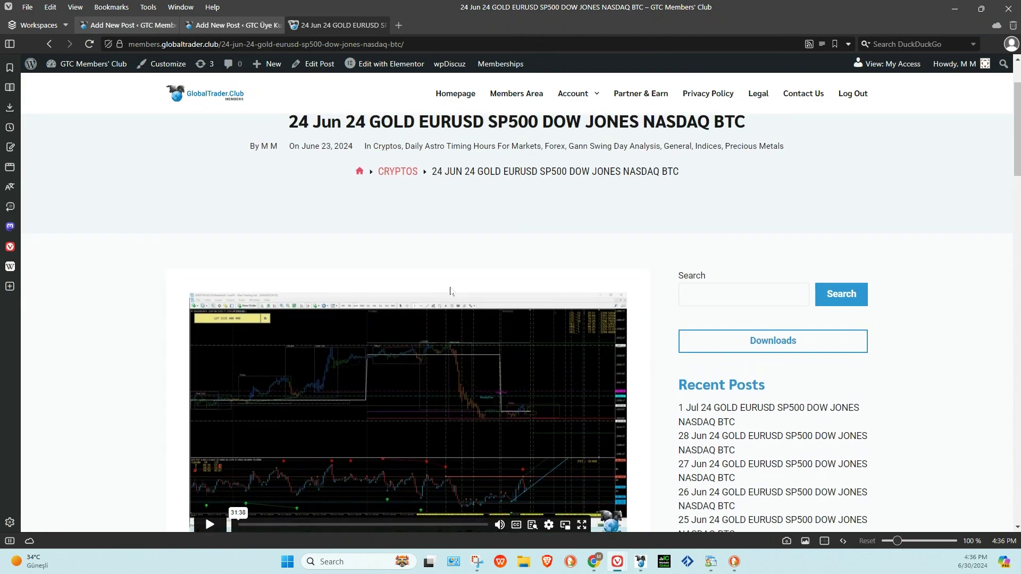
pyautogui.scroll(-4, 450, 291)
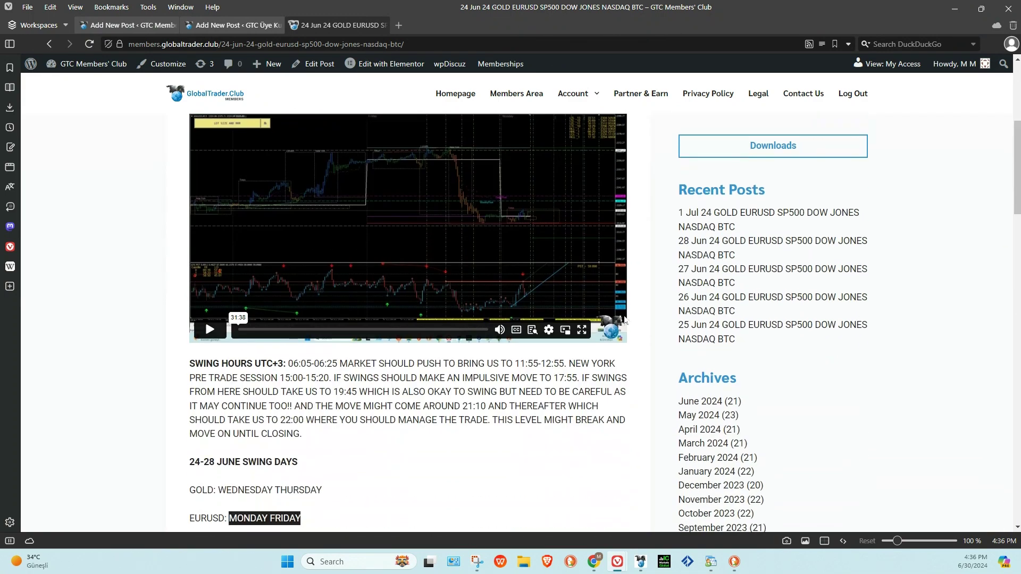
pyautogui.click(716, 331)
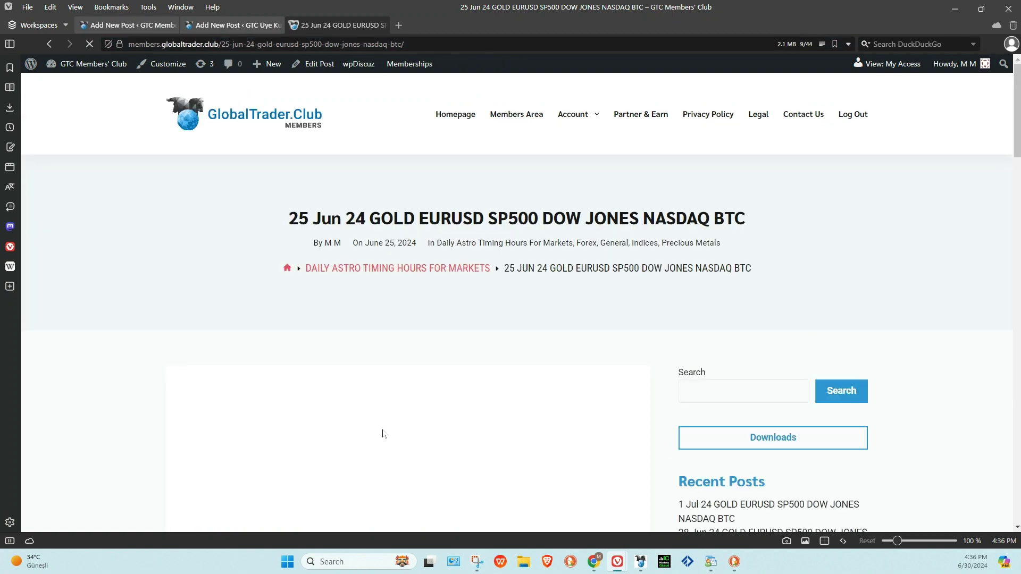
pyautogui.scroll(-6, 383, 433)
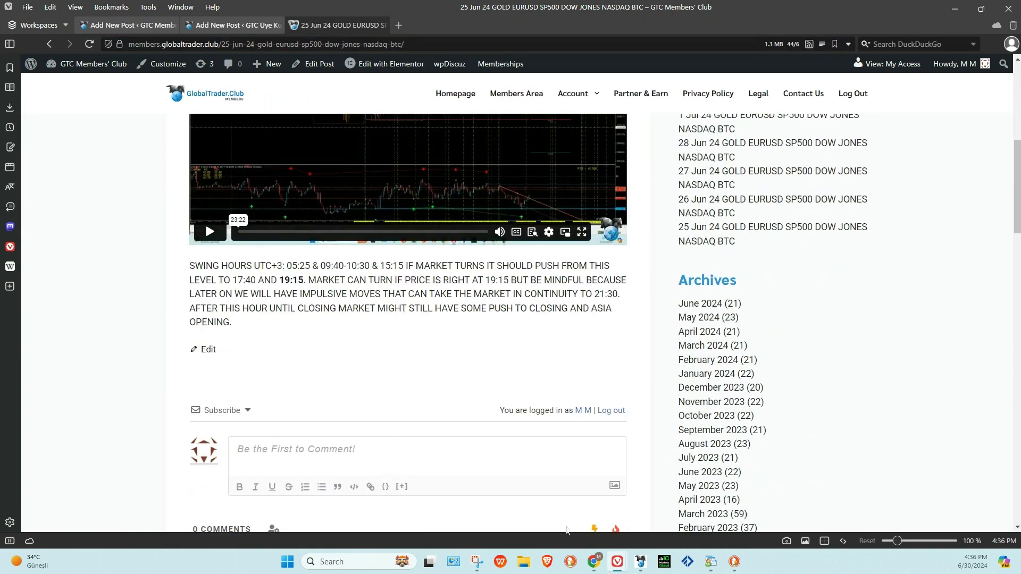
# - Check the 25 June high on the EURUSD M15 chart, and highlight the 09:40-10:30 swing hours in the post
pyautogui.click(712, 565)
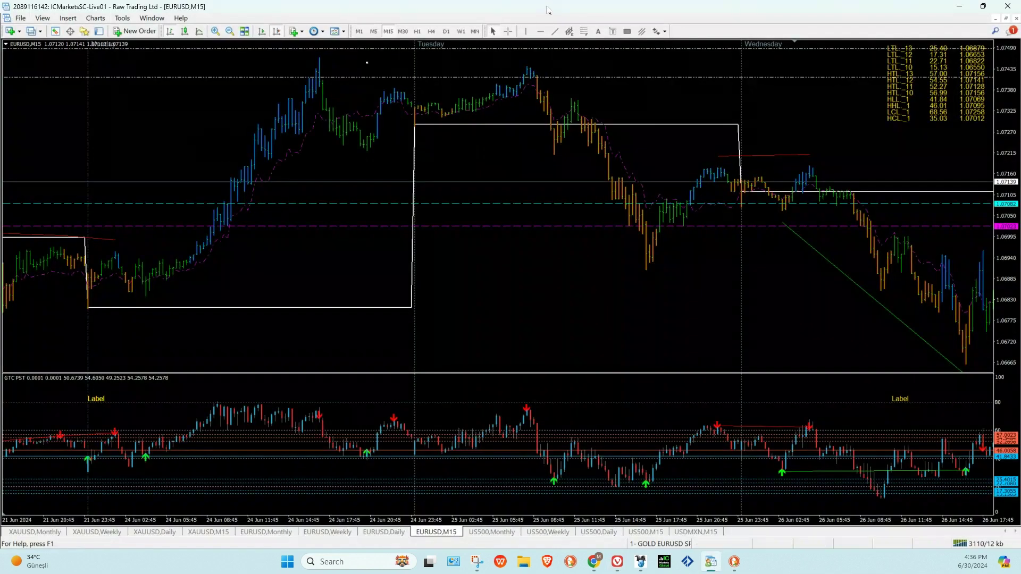
pyautogui.click(508, 31)
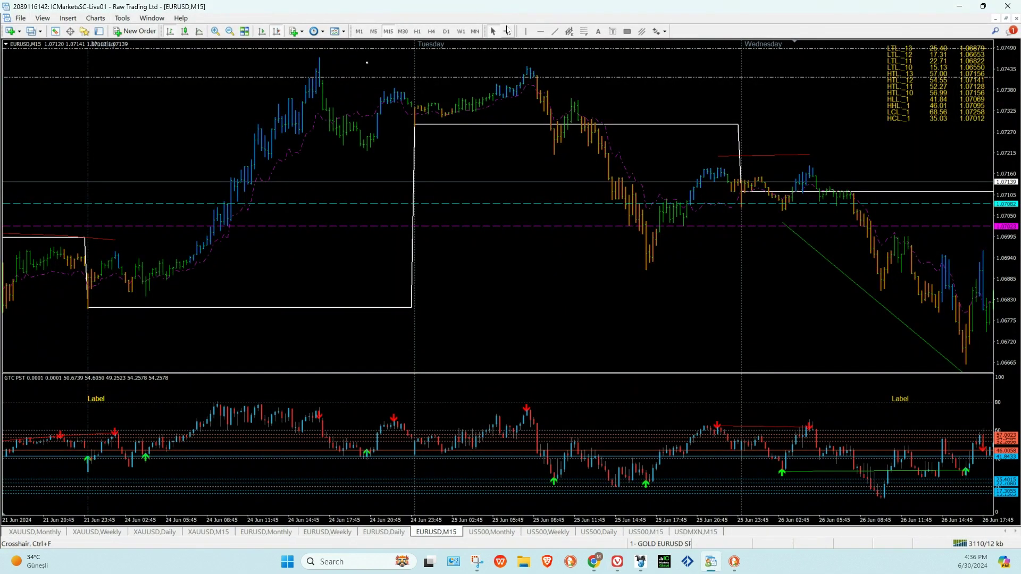
pyautogui.click(527, 102)
pyautogui.click(957, 10)
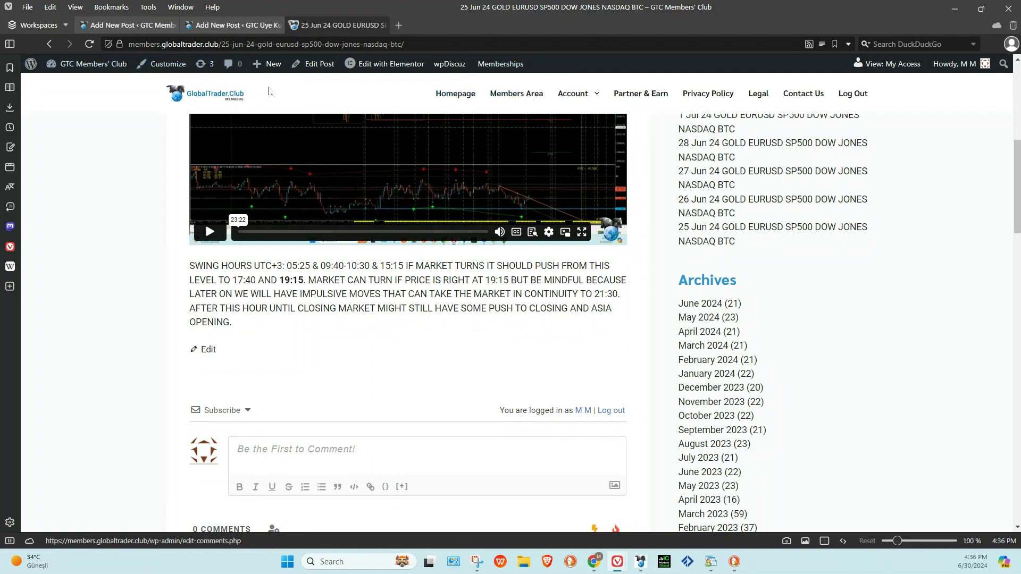
pyautogui.moveTo(338, 264); pyautogui.dragTo(375, 264)
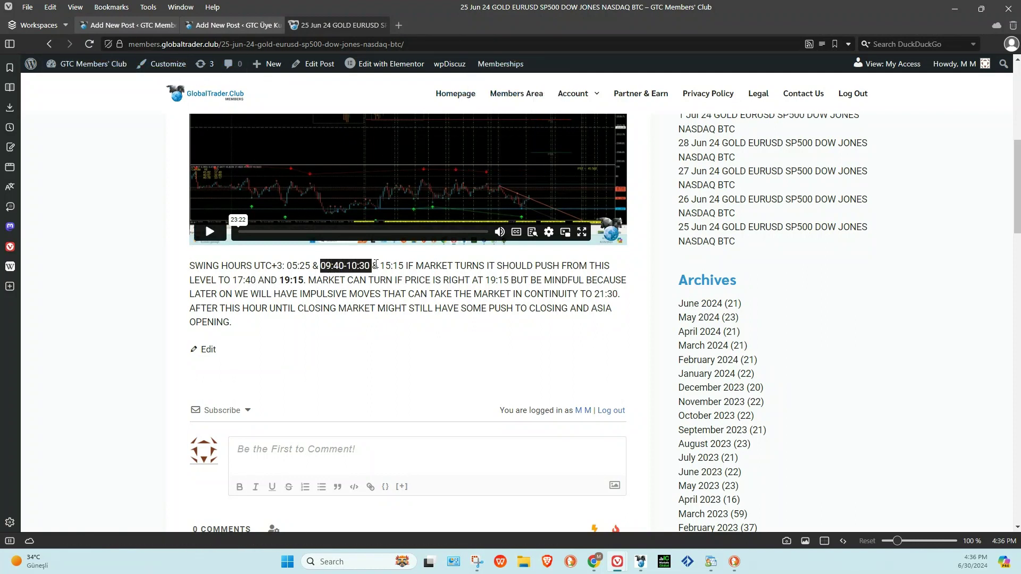
# - Switch back to MetaTrader and locate the 25 June 09:30 bar on the EURUSD M15 chart with the crosshair
pyautogui.moveTo(711, 563)
pyautogui.click(711, 562)
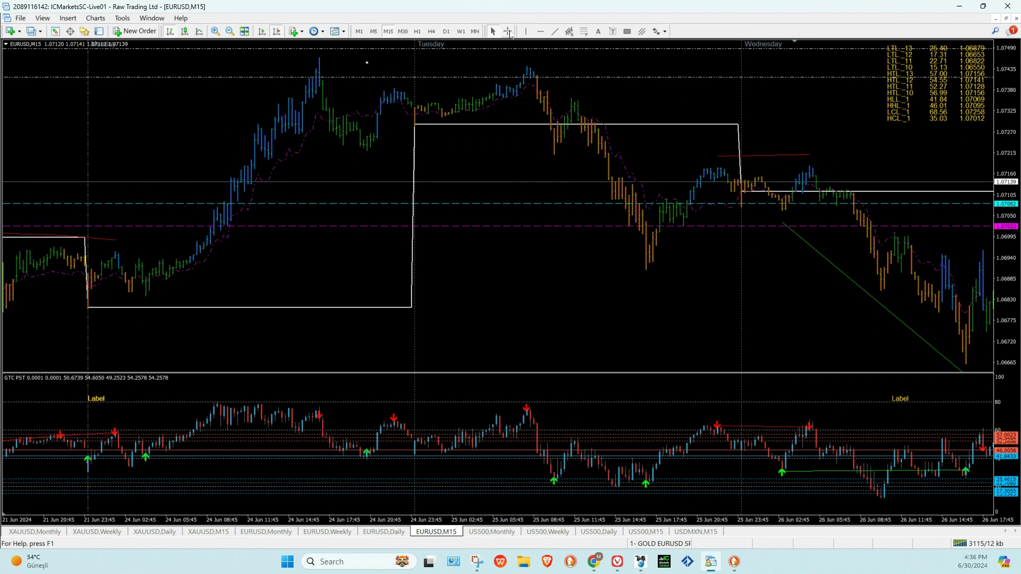
pyautogui.click(506, 31)
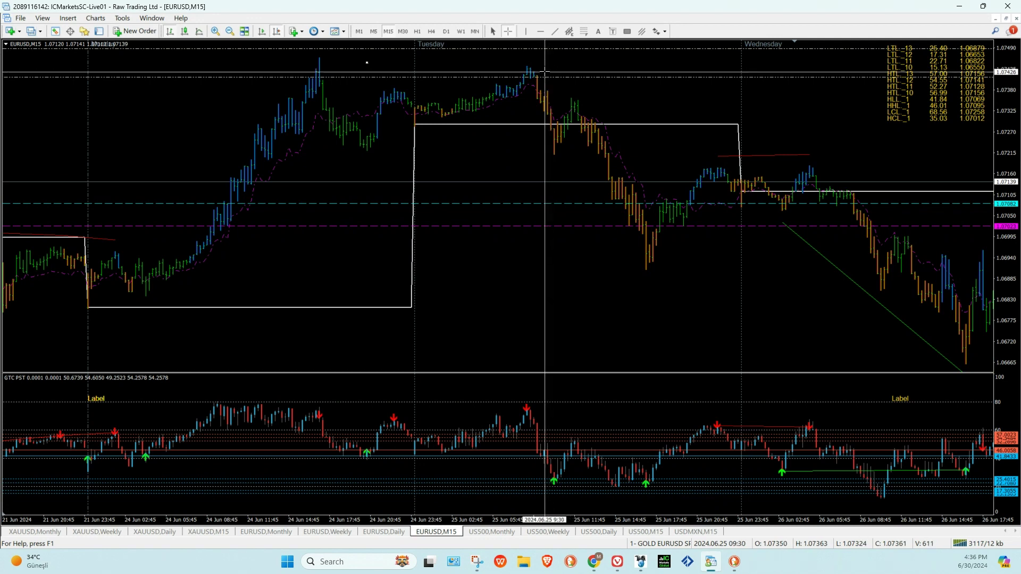
pyautogui.moveTo(543, 101); pyautogui.dragTo(560, 134)
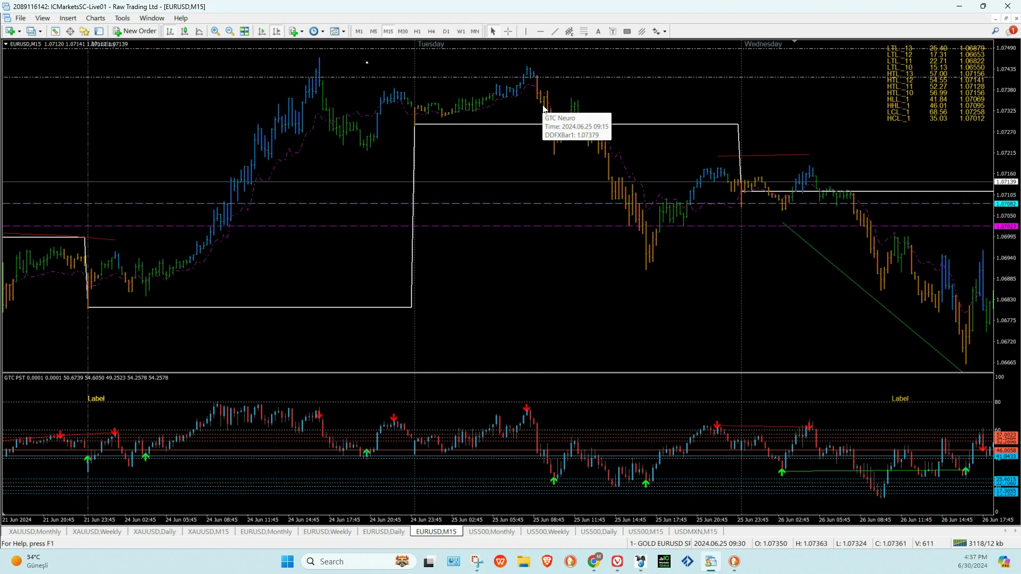
# - Add a horizontal line at 25 June's high on the EURUSD M15 chart and raise it to 1.07482
pyautogui.click(539, 33)
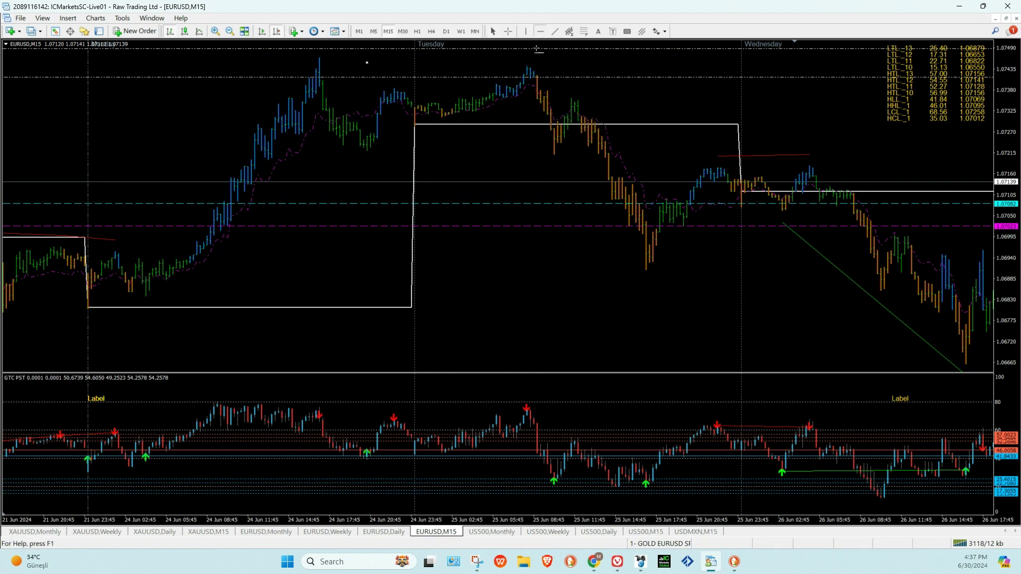
pyautogui.click(531, 65)
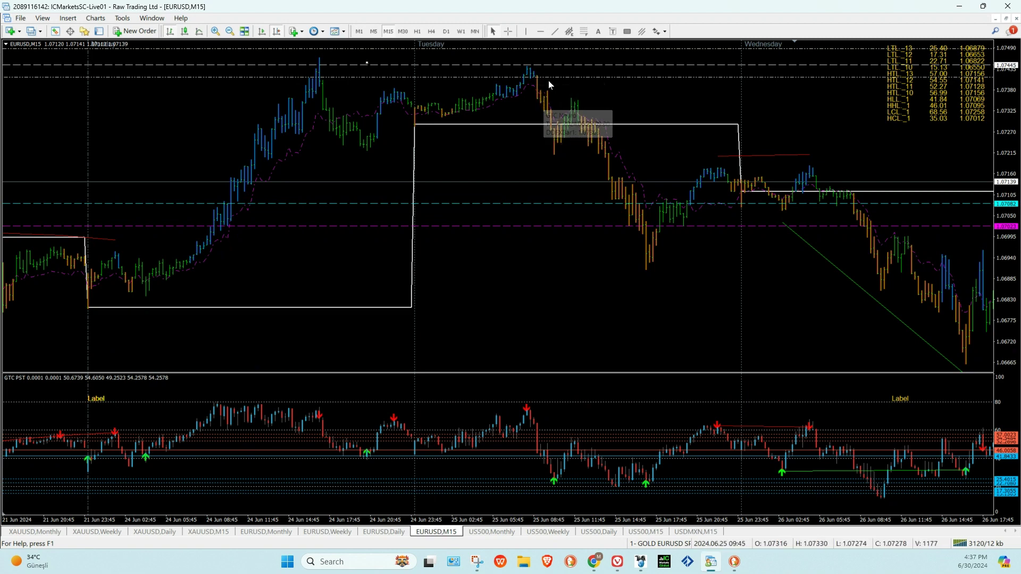
pyautogui.moveTo(521, 96); pyautogui.dragTo(508, 123)
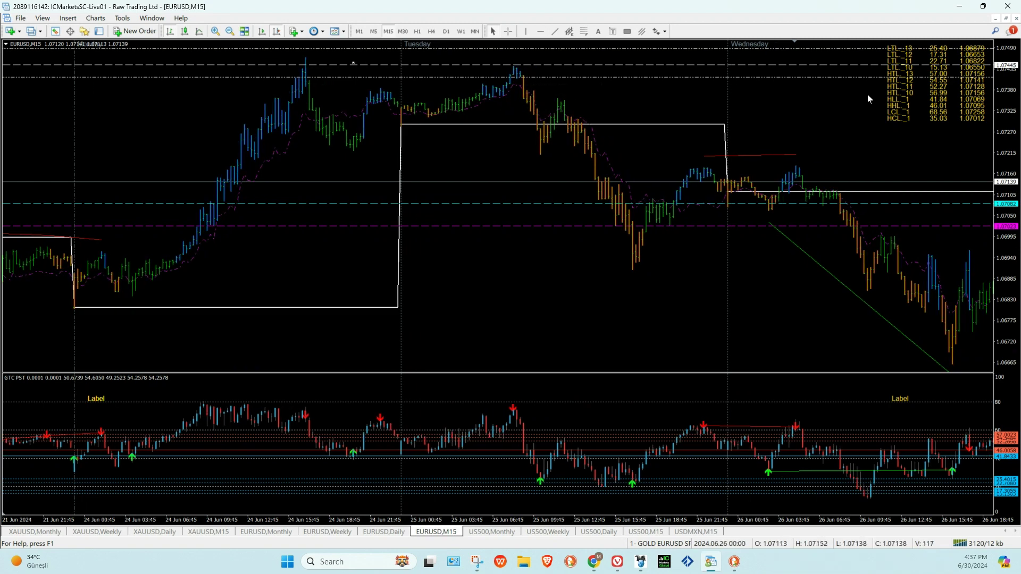
pyautogui.moveTo(1004, 106); pyautogui.dragTo(493, 82)
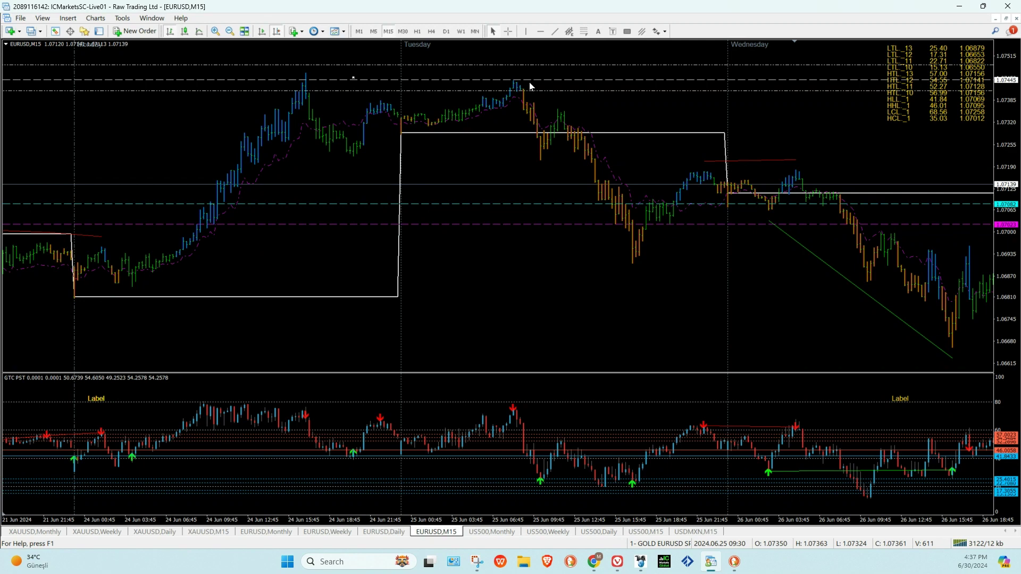
pyautogui.moveTo(530, 79); pyautogui.dragTo(532, 66)
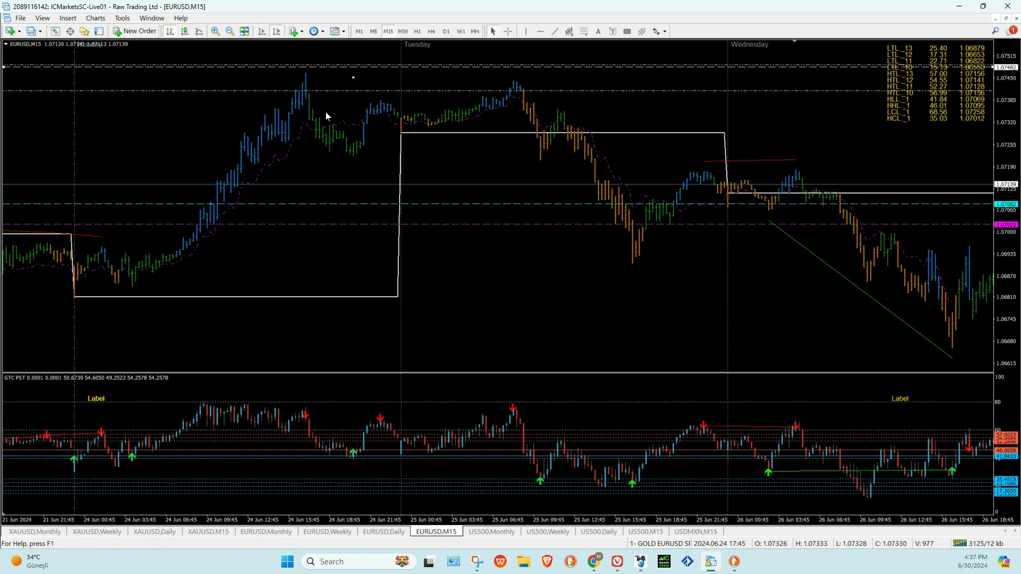
# - Draw a rectangle from Monday's high across to Tuesday on the EURUSD M15 chart, and delete it together with the drawn horizontal lines
pyautogui.click(627, 31)
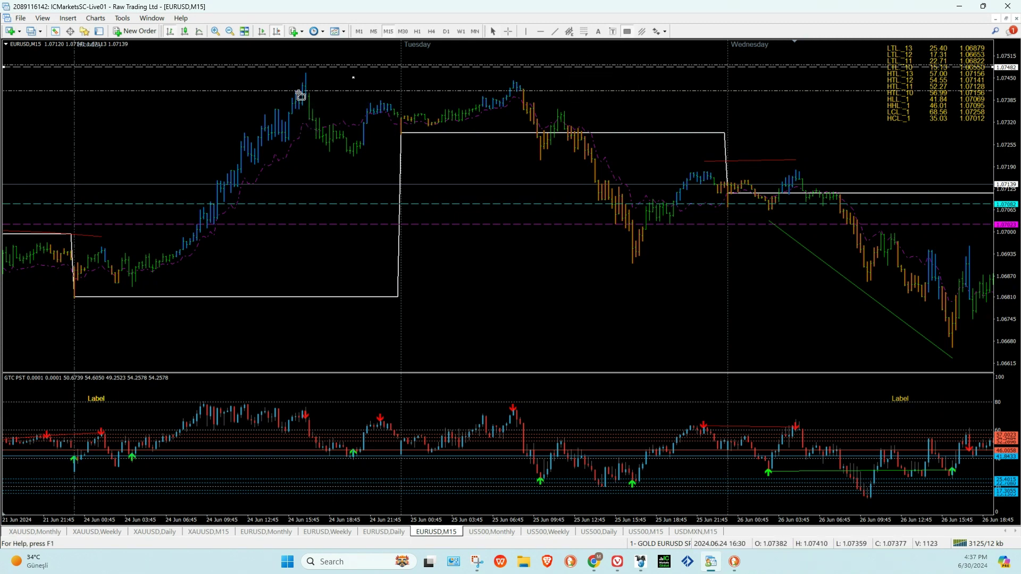
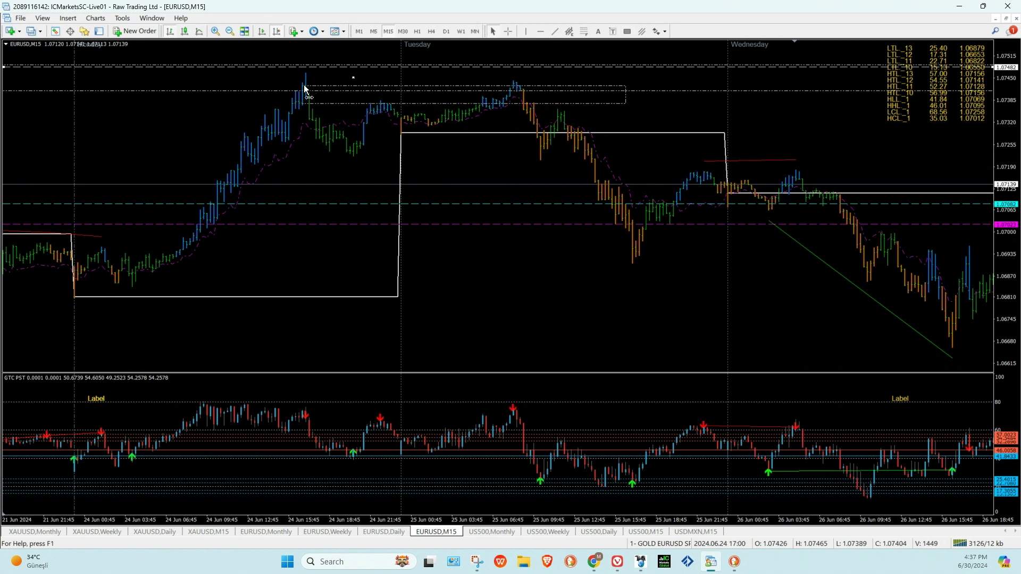
pyautogui.moveTo(306, 88); pyautogui.dragTo(307, 73)
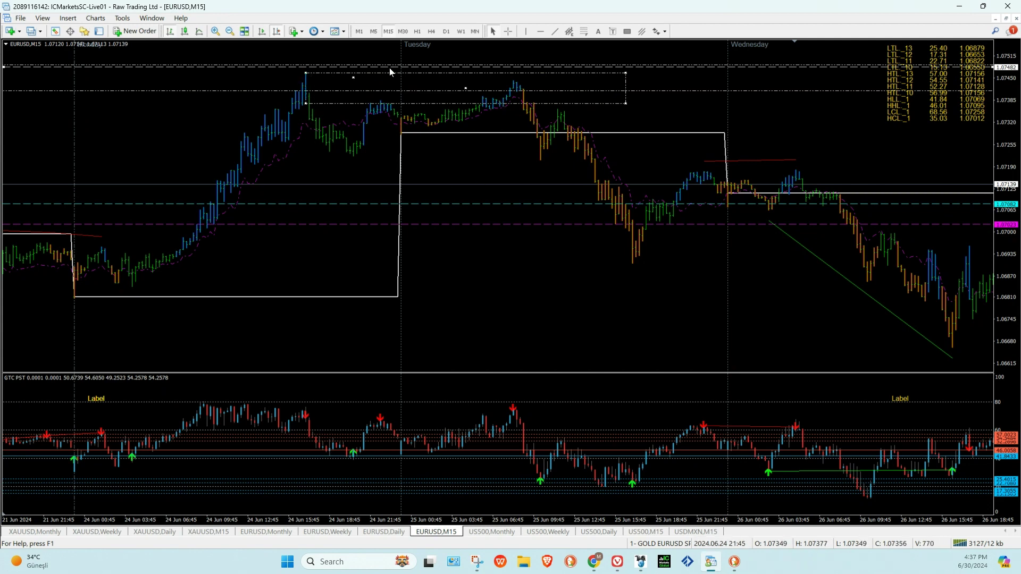
pyautogui.press('Delete')
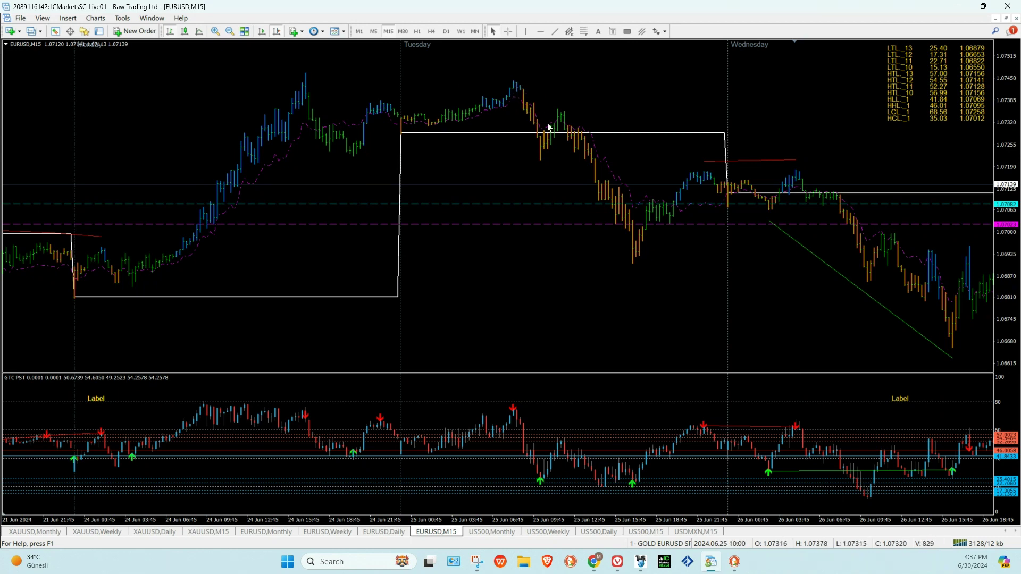
# - View Thursday and Friday on the XAUUSD M15 chart, and return to the 24 June post in the browser to read the 24-28 June swing days
pyautogui.click(208, 532)
pyautogui.moveTo(393, 277); pyautogui.dragTo(554, 294)
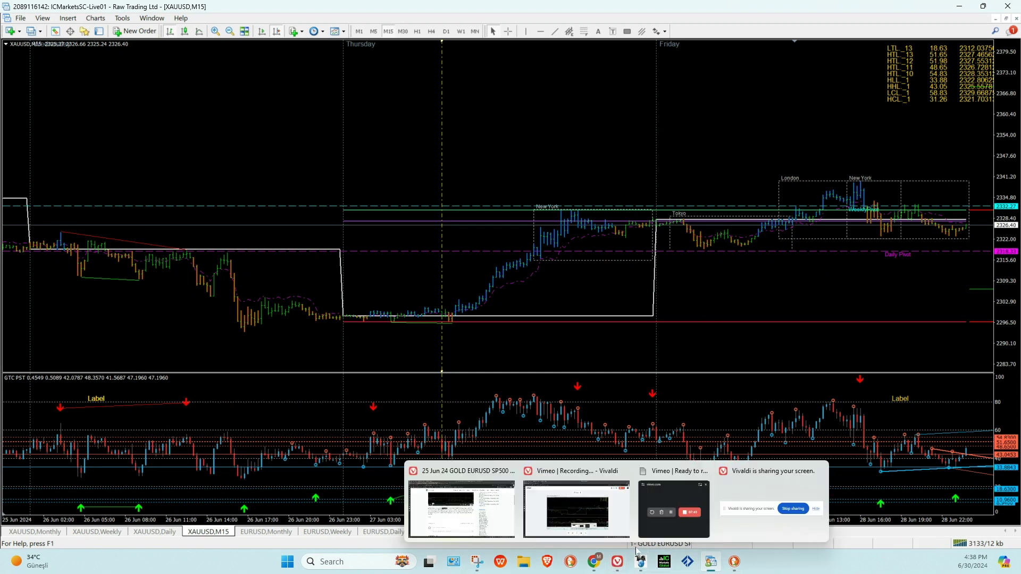
pyautogui.click(592, 506)
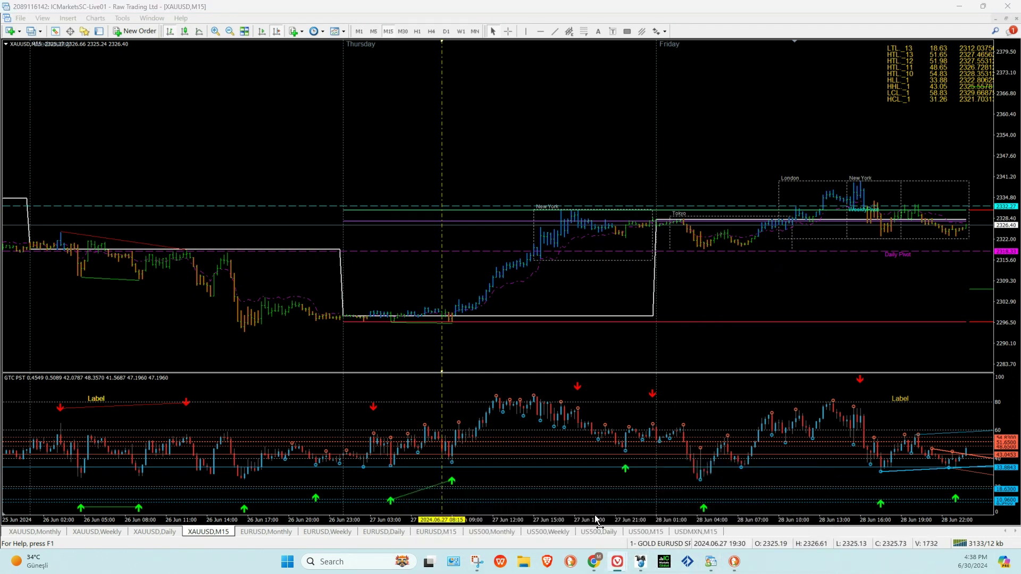
pyautogui.click(500, 513)
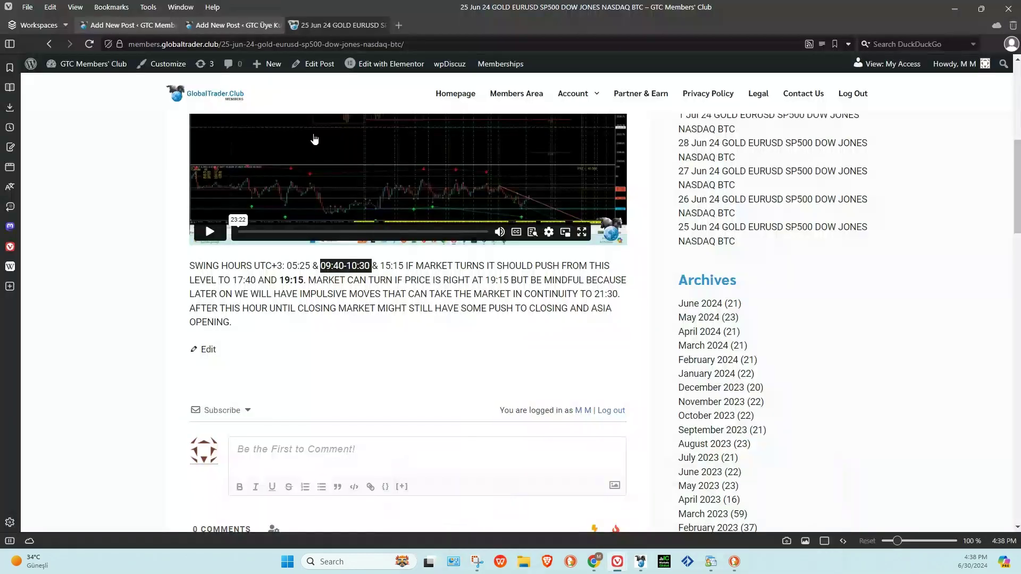
pyautogui.click(52, 46)
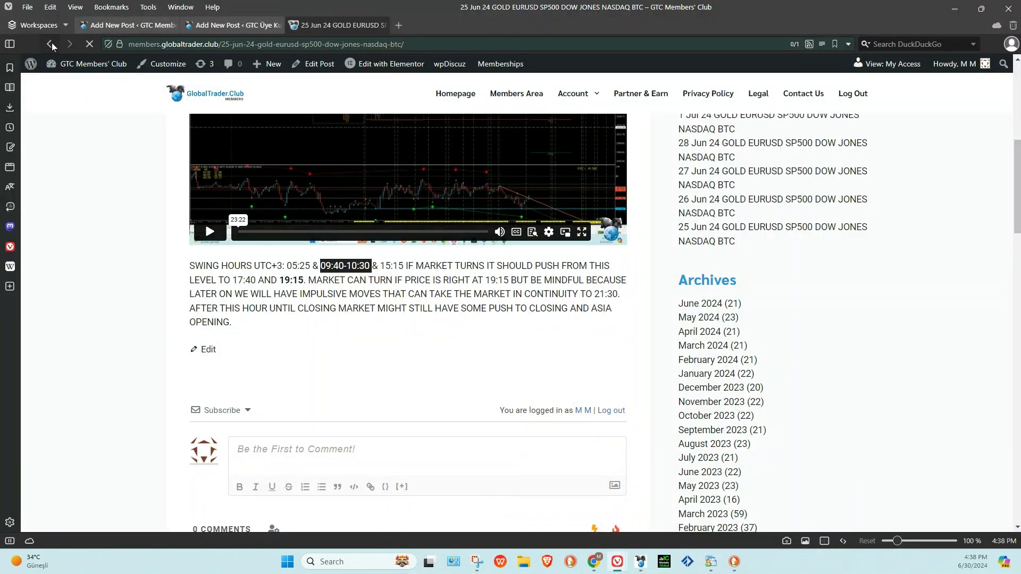
pyautogui.scroll(-3, 235, 316)
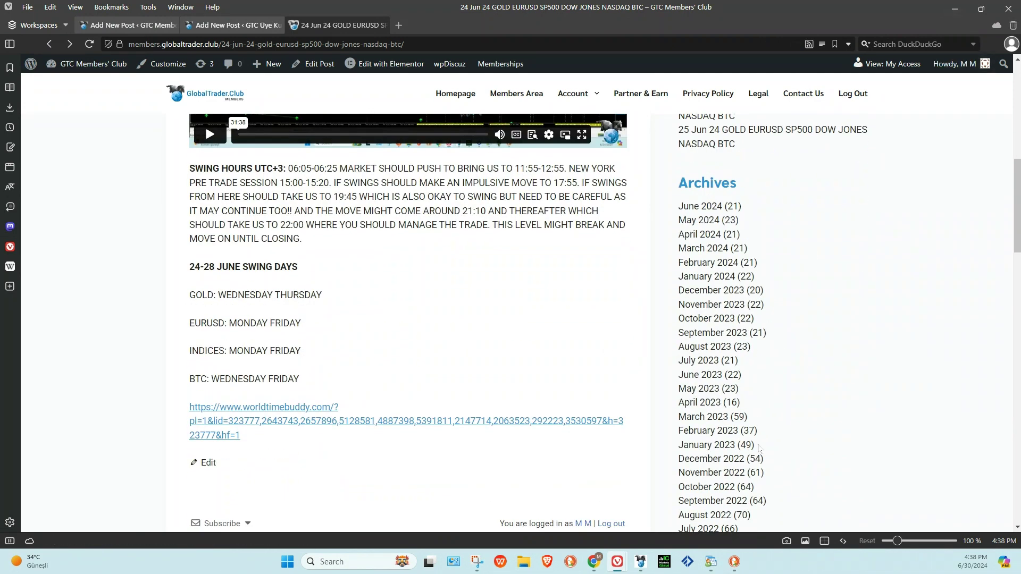
# - Switch back to MetaTrader, open the US500 M15 chart and apply the GTC ATAM 1 Hour simple template
pyautogui.click(711, 503)
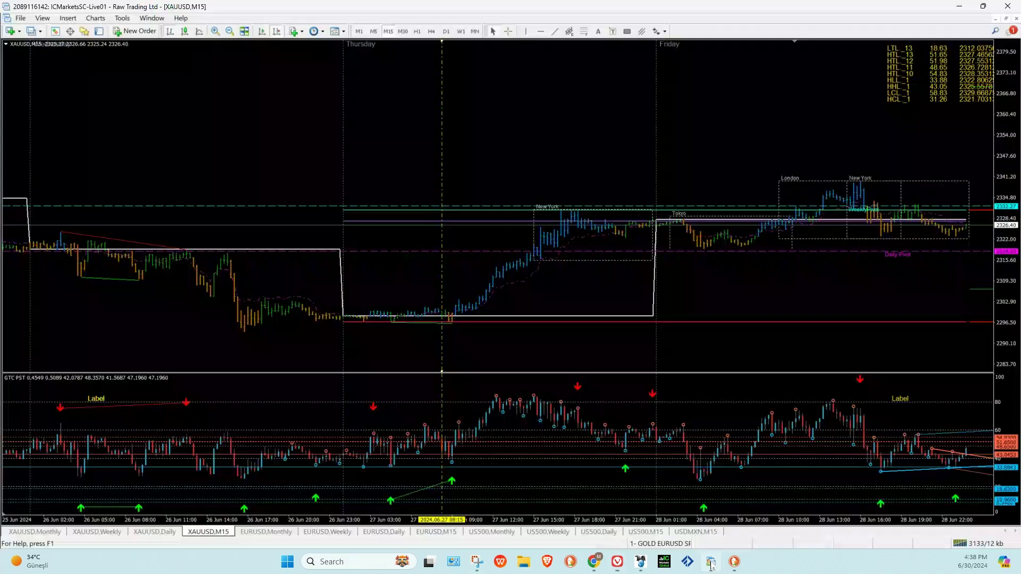
pyautogui.click(615, 532)
pyautogui.click(696, 532)
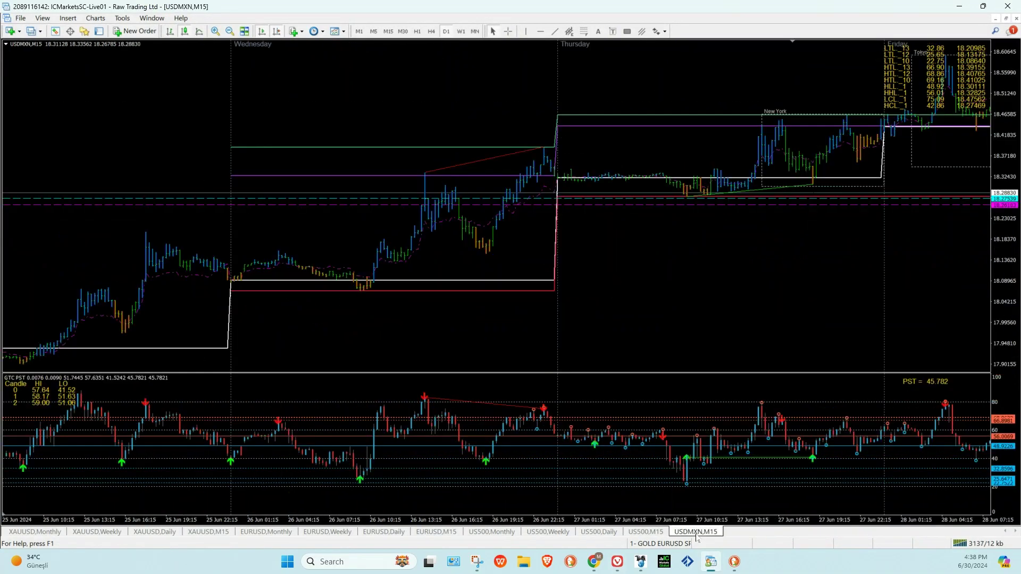
pyautogui.click(651, 534)
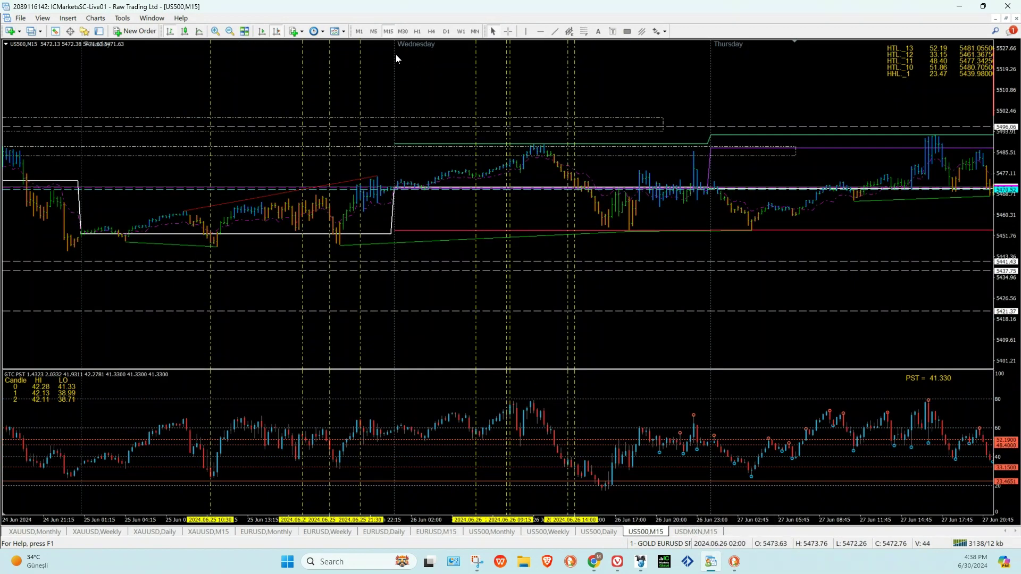
pyautogui.rightClick(349, 46)
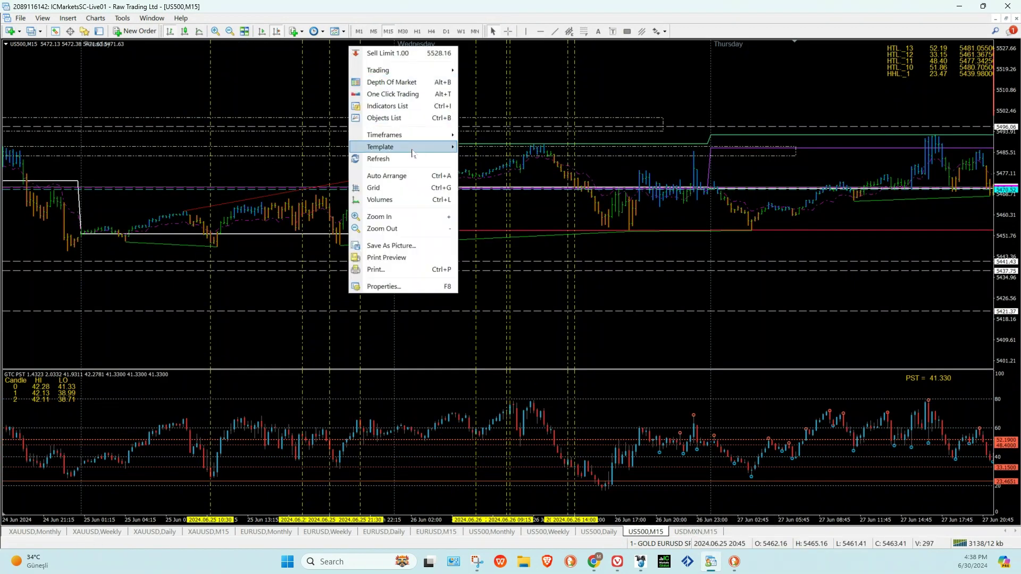
pyautogui.moveTo(414, 149)
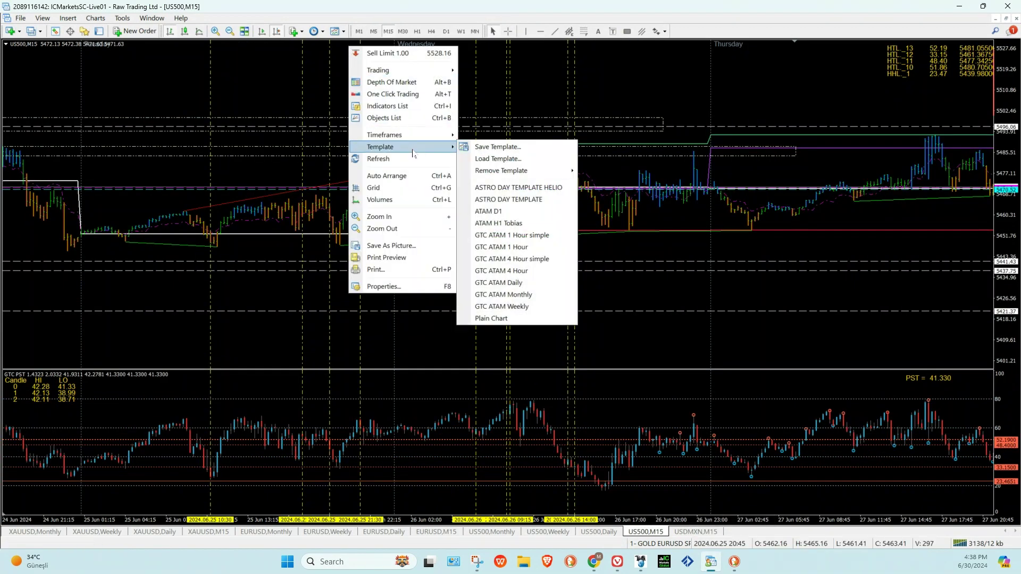
pyautogui.click(544, 235)
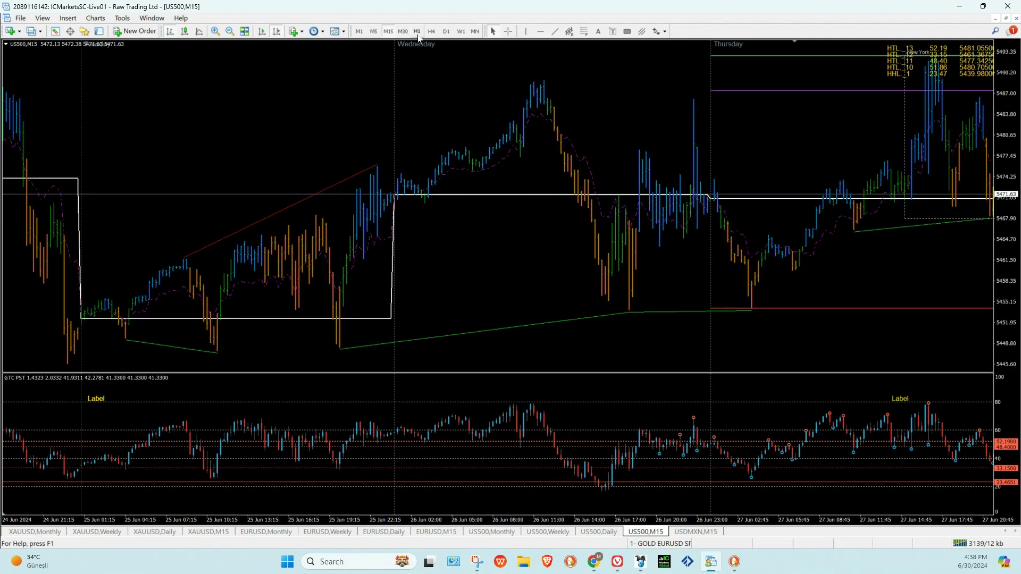
# - Change the US500 chart to the H1 timeframe and examine the Monday to Friday swings of 24-28 June
pyautogui.click(418, 33)
pyautogui.moveTo(502, 176); pyautogui.dragTo(654, 220)
pyautogui.moveTo(1007, 133); pyautogui.dragTo(1002, 154)
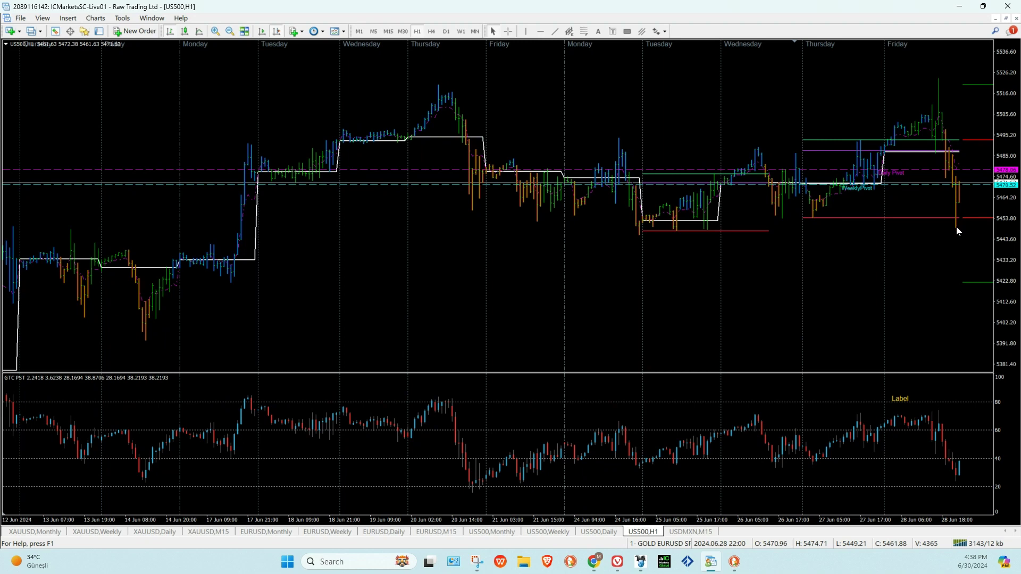
pyautogui.moveTo(956, 227)
# - Review the 17-21 June moves on the US500 H1 chart and add a horizontal line at 5452.11
pyautogui.moveTo(439, 213); pyautogui.dragTo(556, 213)
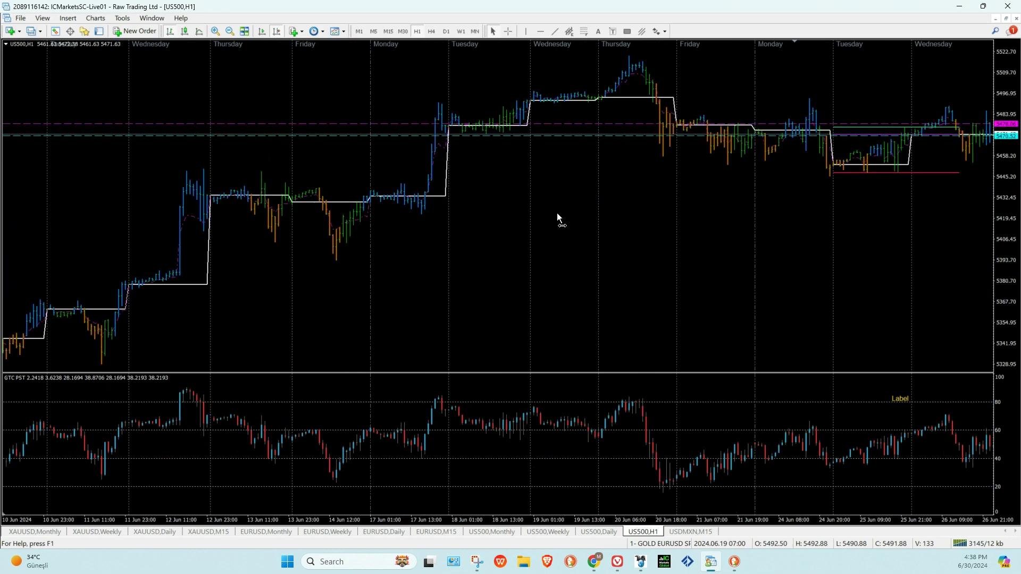
pyautogui.scroll(-2, 557, 213)
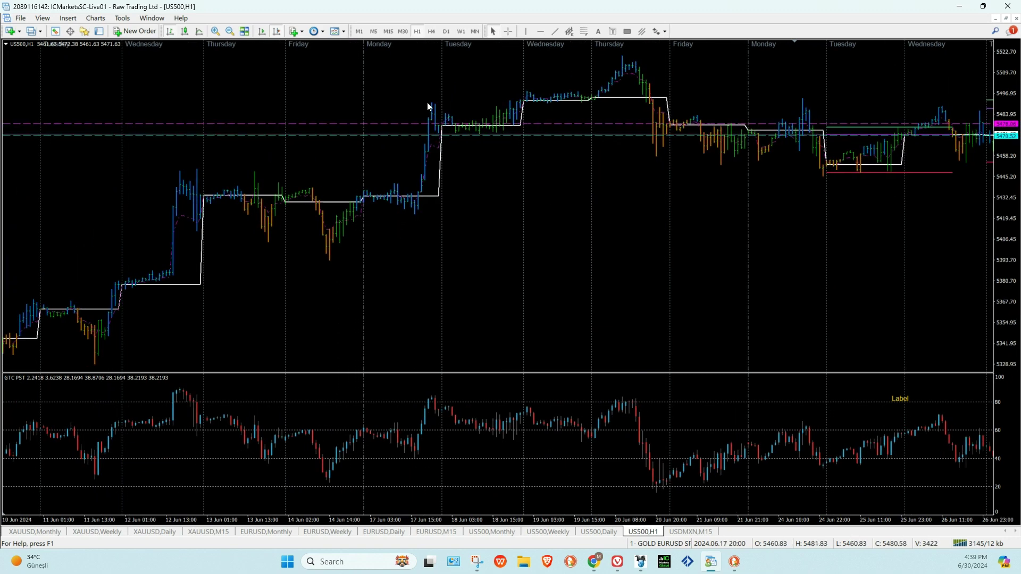
pyautogui.moveTo(544, 248); pyautogui.dragTo(375, 235)
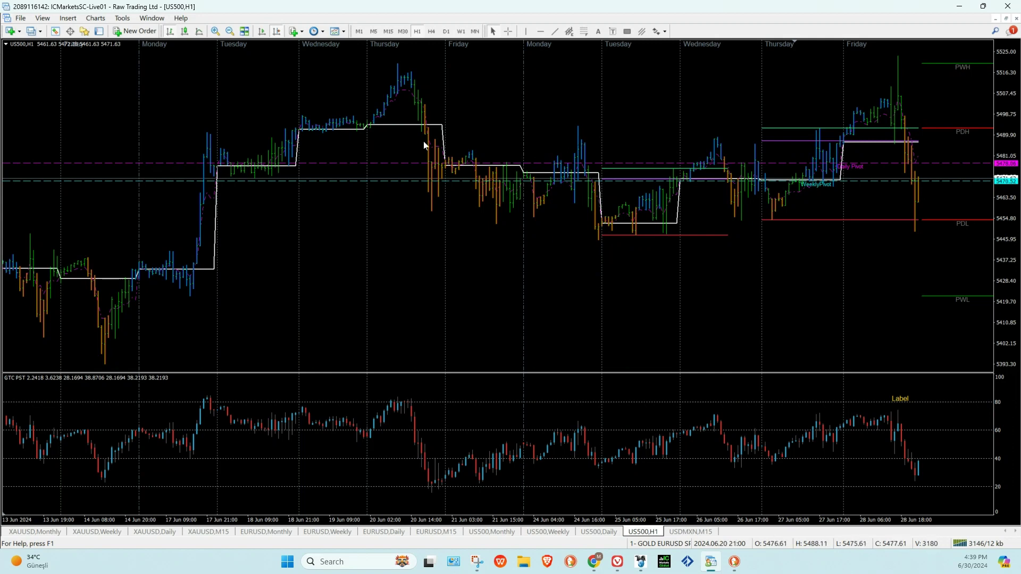
pyautogui.click(540, 31)
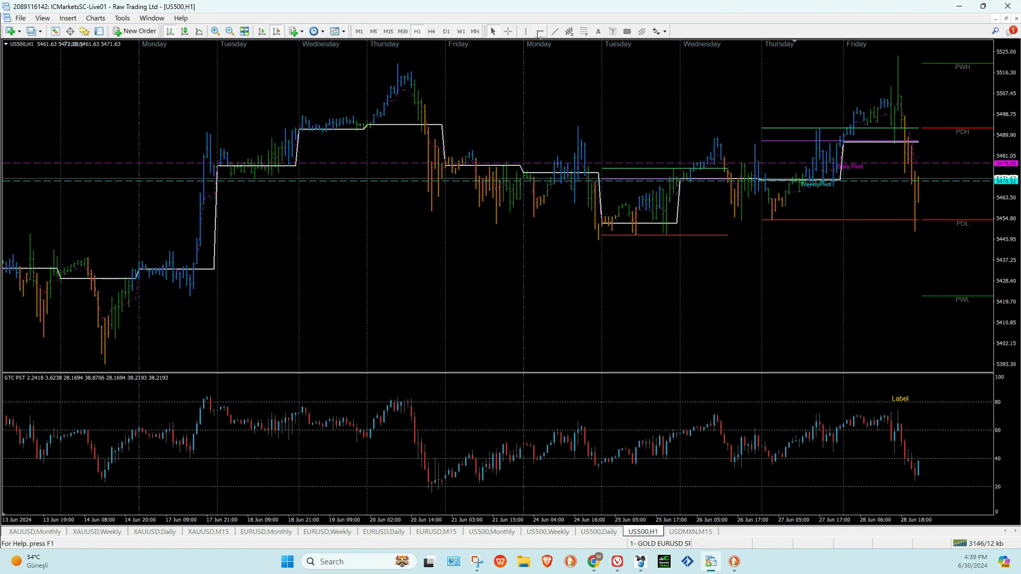
pyautogui.click(504, 225)
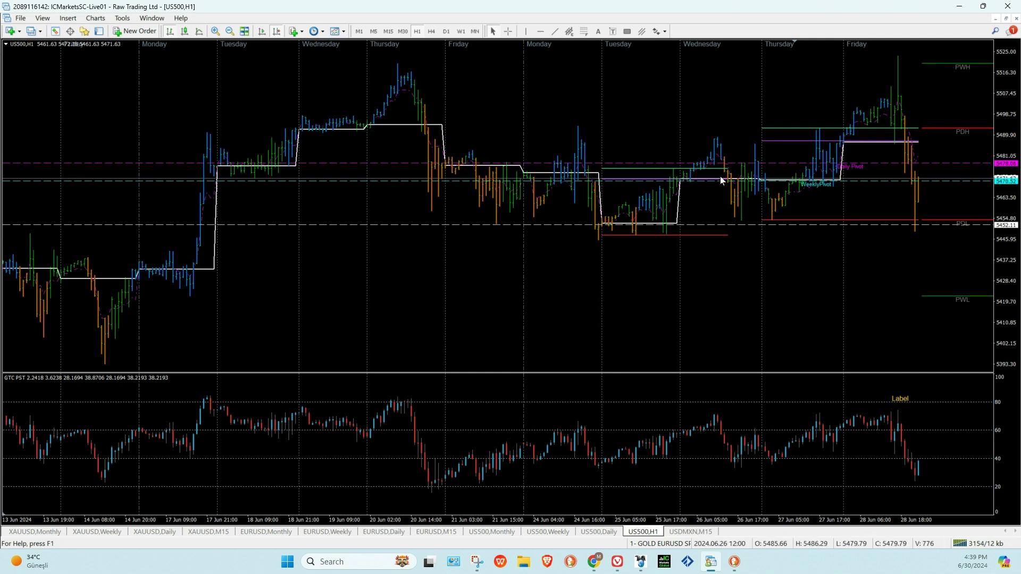
# - Load the 4- BTC chart profile, and highlight BTC's Wednesday and Friday swing days in the 24 June browser post
pyautogui.click(40, 32)
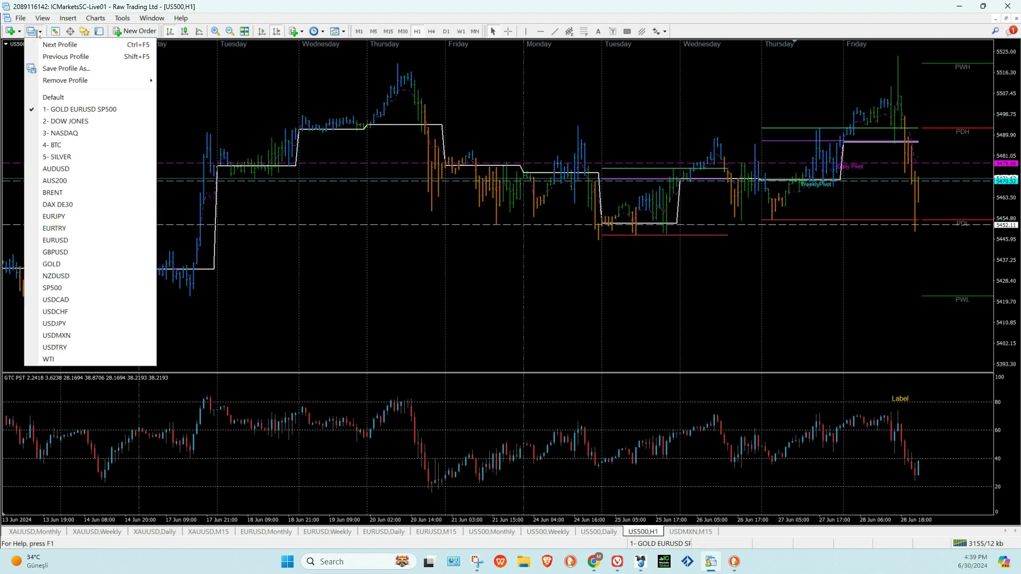
pyautogui.click(56, 144)
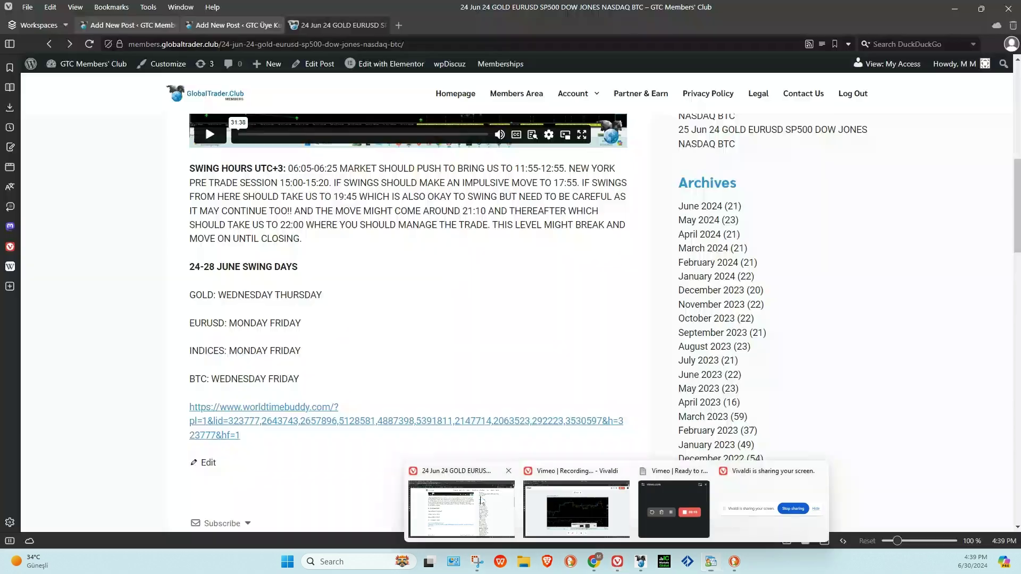
pyautogui.click(481, 500)
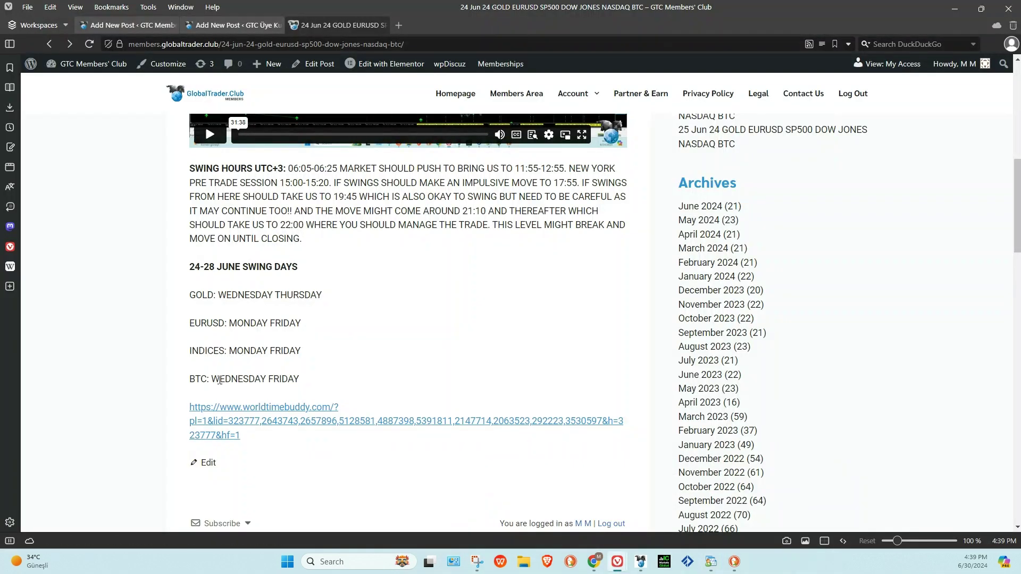
pyautogui.moveTo(255, 379); pyautogui.dragTo(300, 379)
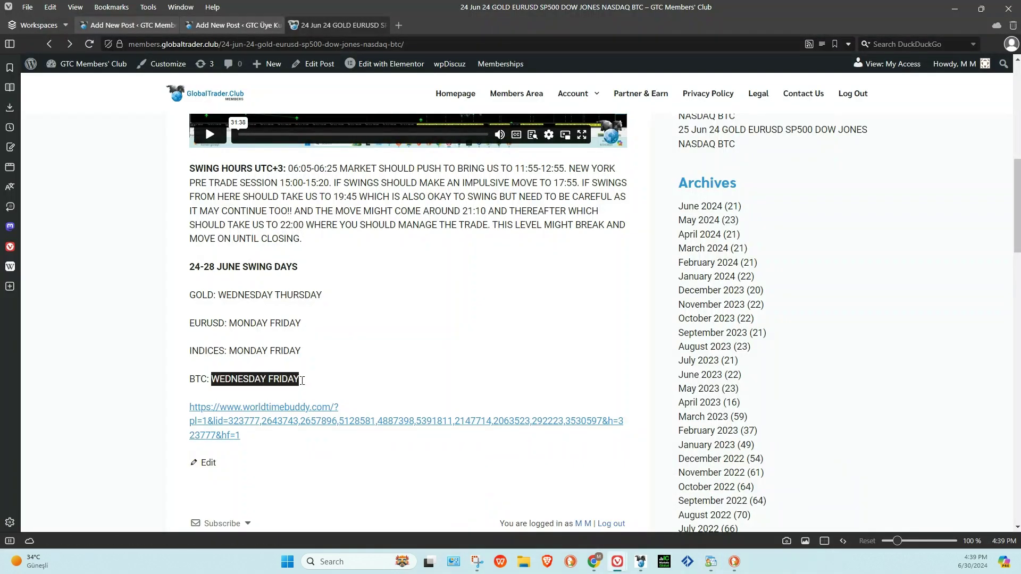
# - Switch back to MetaTrader and change the BTCUSD M15 chart to the H1 timeframe
pyautogui.click(711, 565)
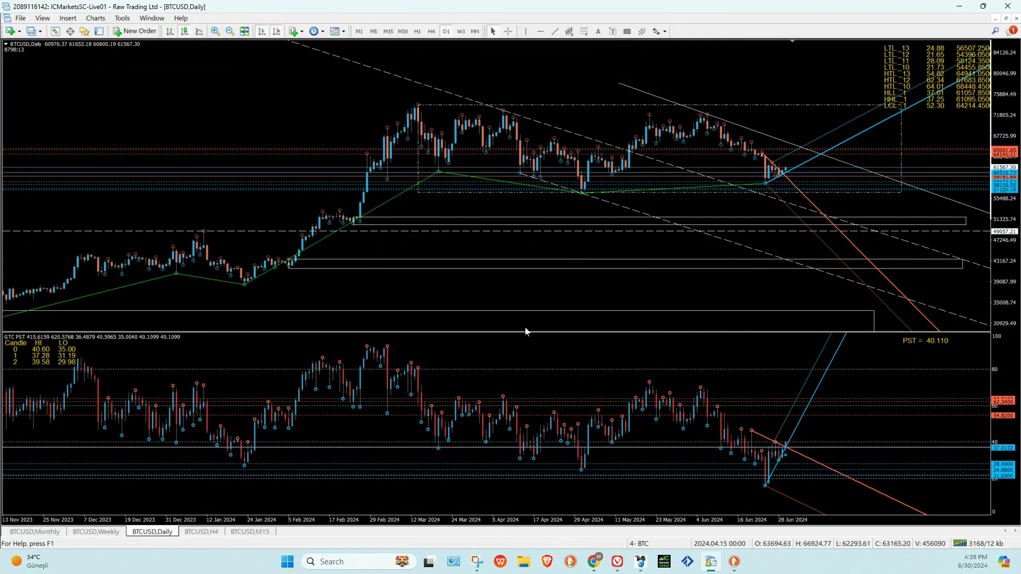
pyautogui.click(254, 532)
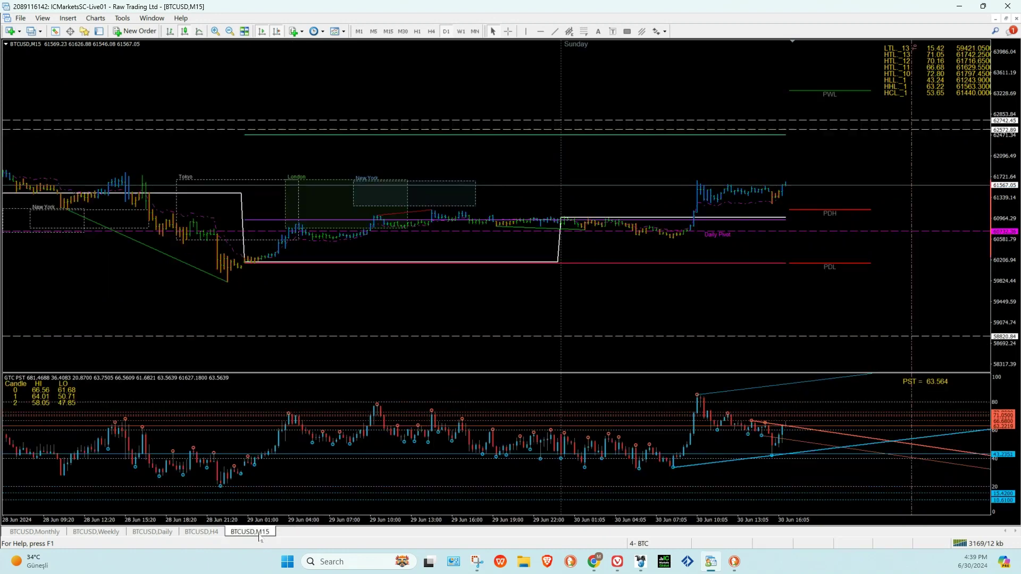
pyautogui.click(417, 31)
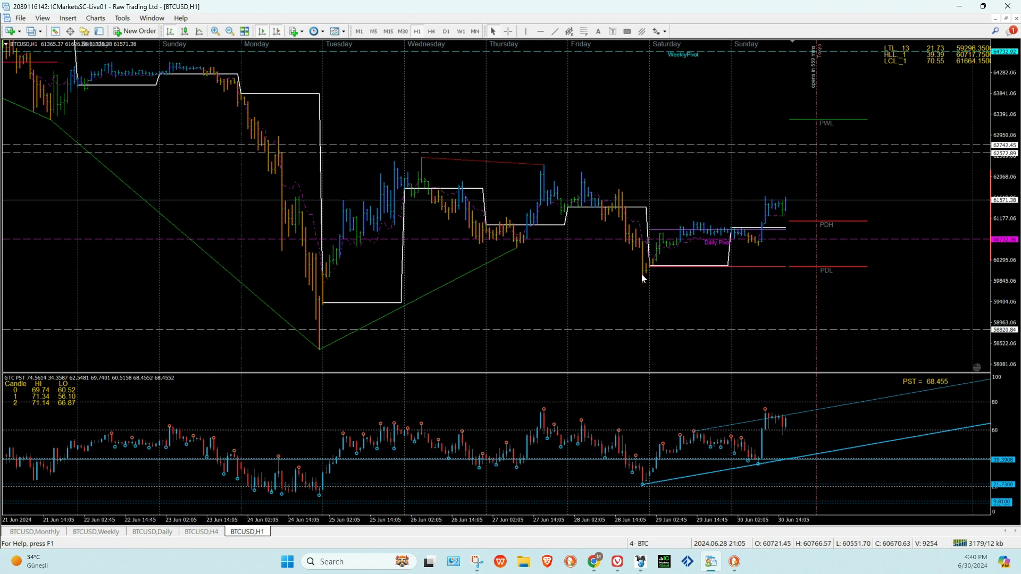
# - Examine the Friday 28 June low on the BTCUSD H1 chart and compare it with Wednesday using the crosshair
pyautogui.moveTo(643, 285)
pyautogui.moveTo(694, 234)
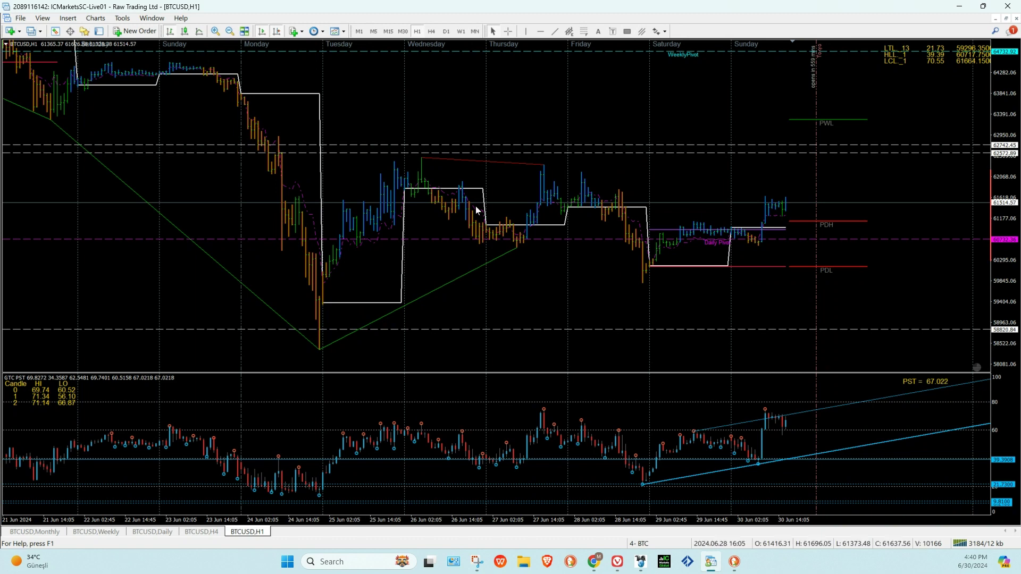
pyautogui.click(508, 31)
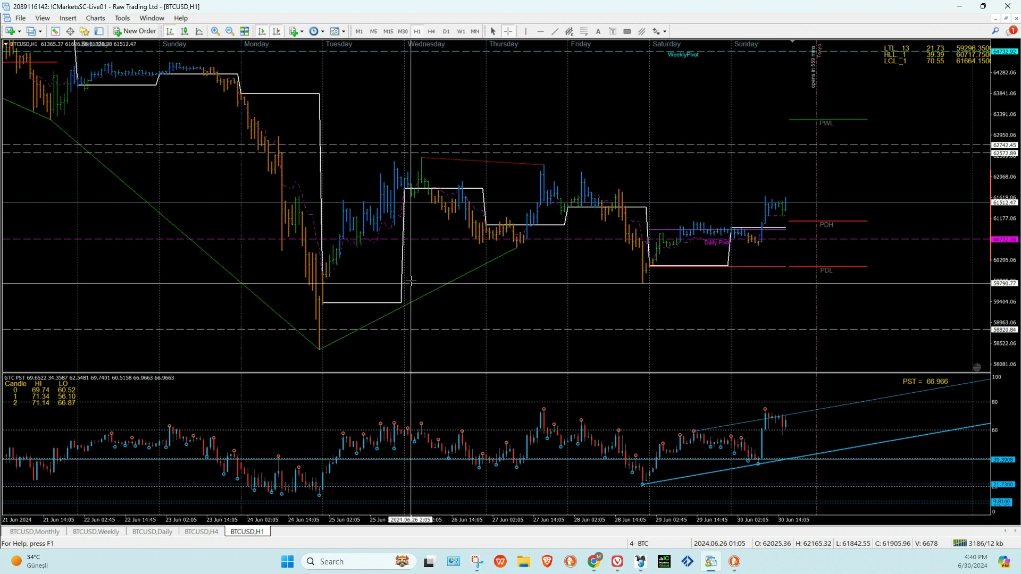
pyautogui.middleClick(734, 237)
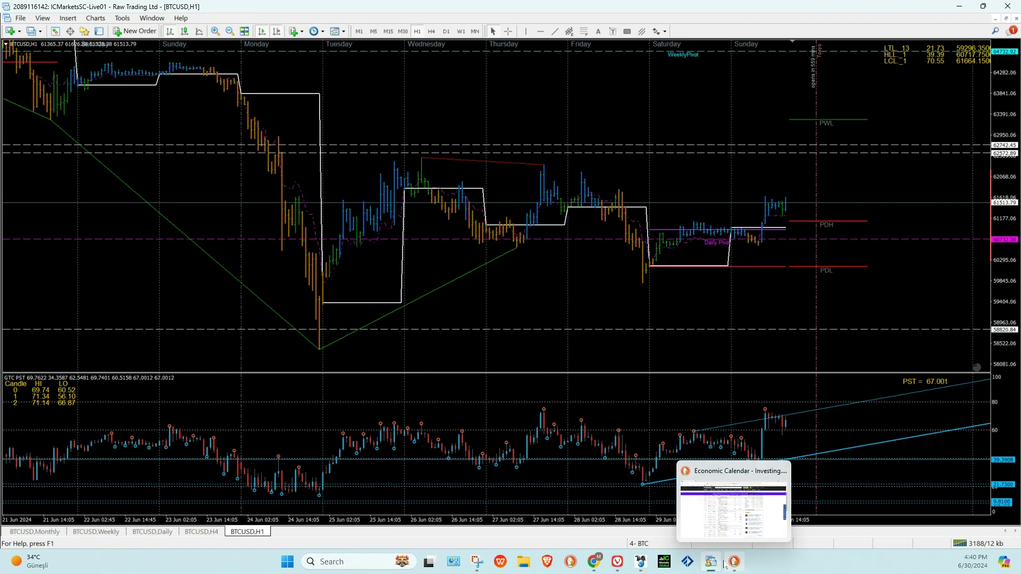
# - Switch to the Investing.com economic calendar, review the 1-5 July events and highlight the 3 July Independence Day early close at 13:00
pyautogui.moveTo(733, 566)
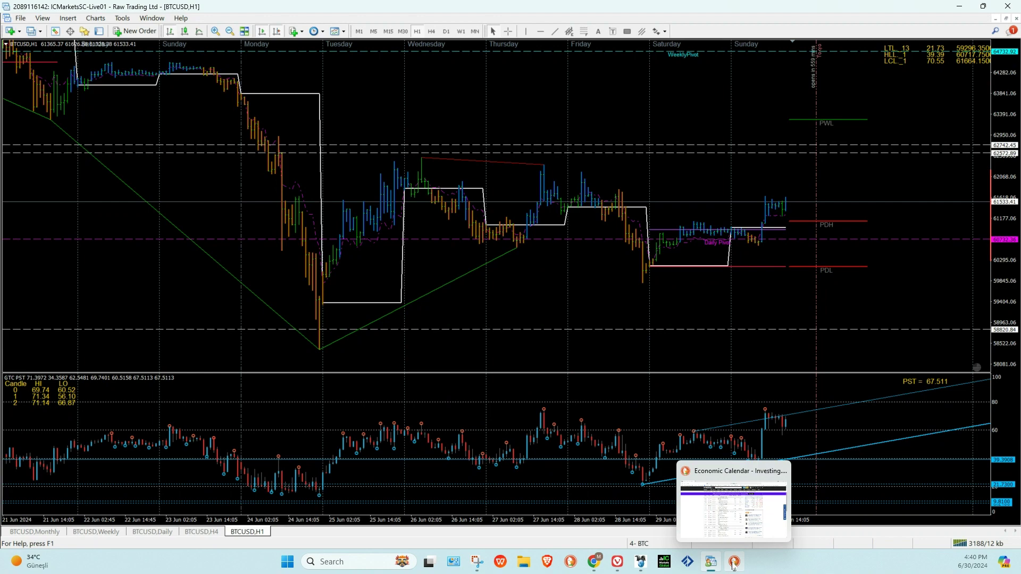
pyautogui.click(734, 566)
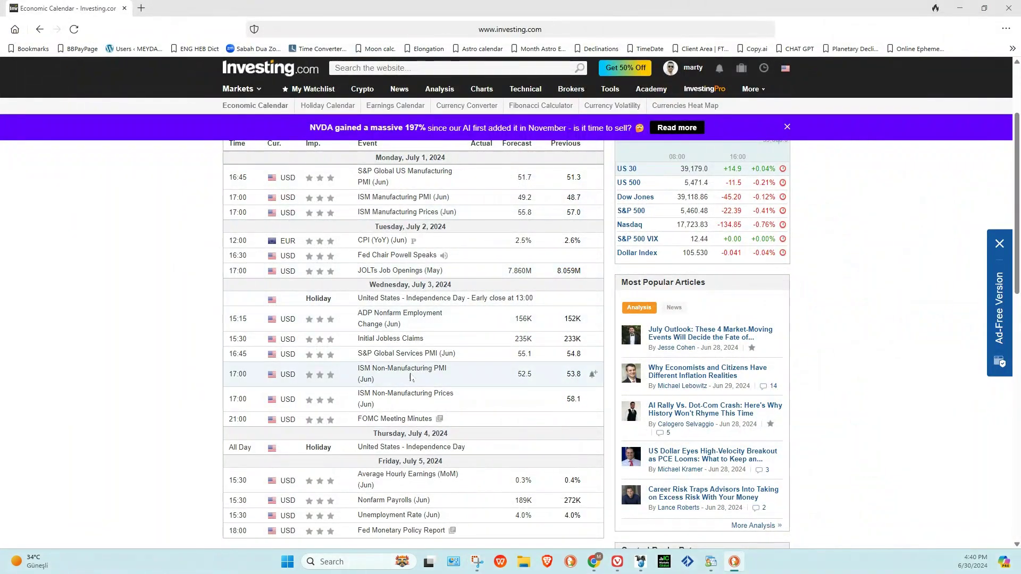
pyautogui.scroll(-2, 410, 377)
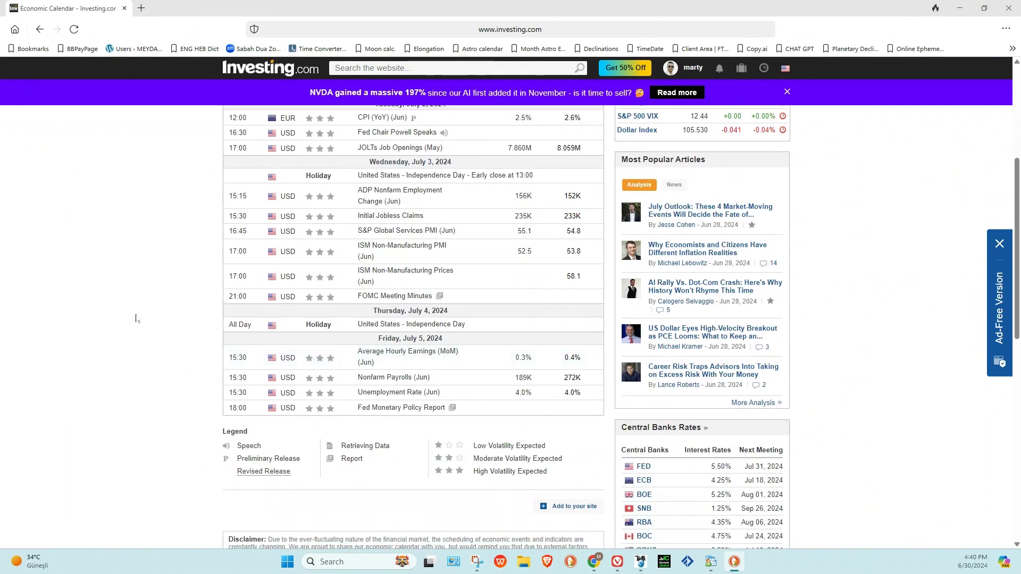
pyautogui.scroll(2, 62, 326)
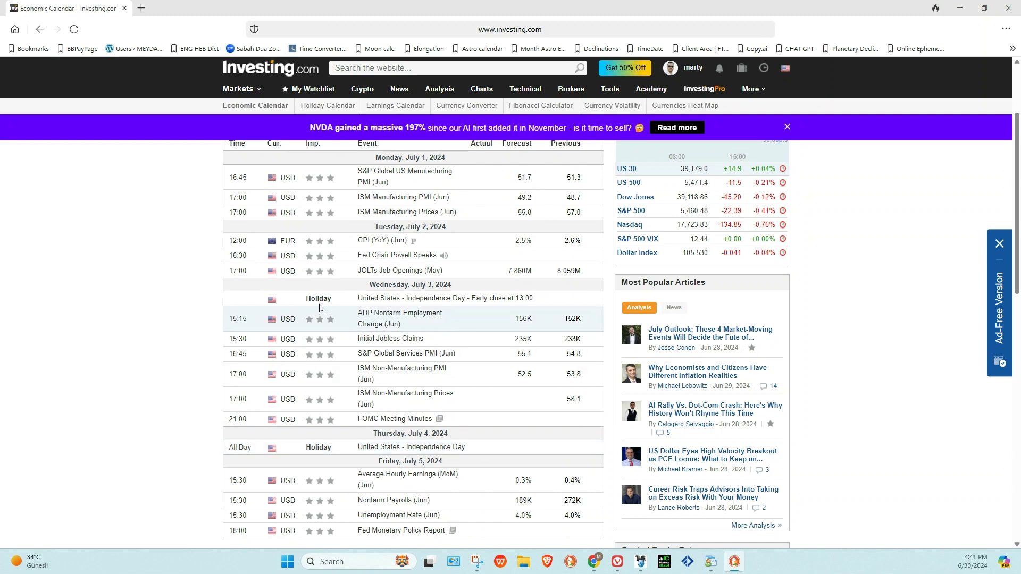
pyautogui.moveTo(350, 306); pyautogui.dragTo(536, 309)
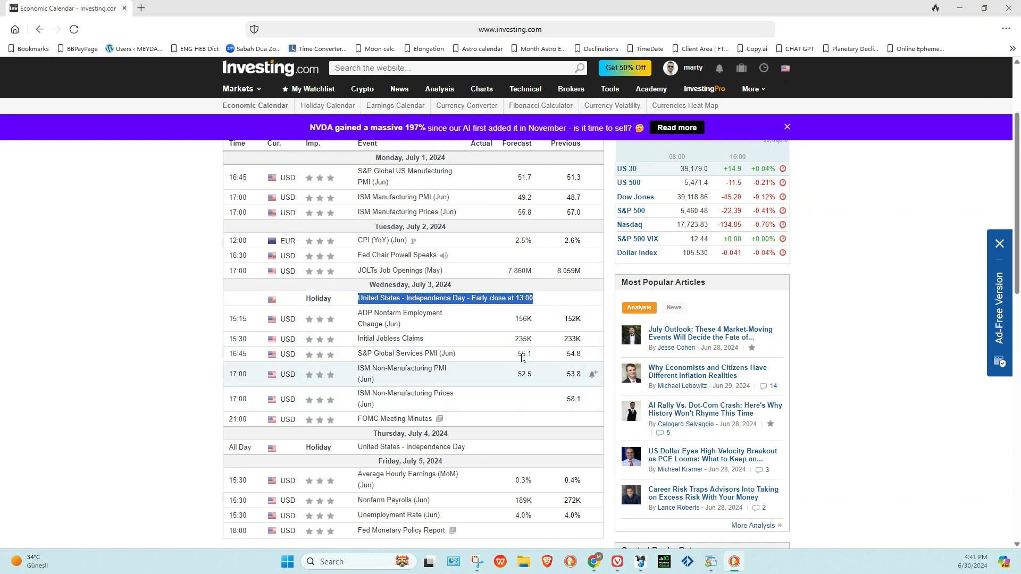
pyautogui.scroll(-3, 354, 321)
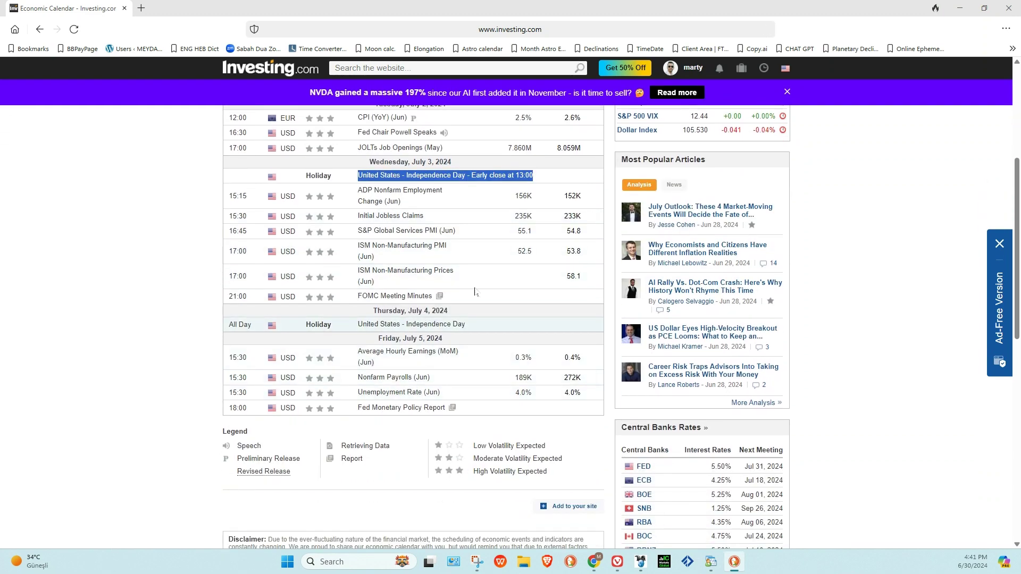
# - Return to MetaTrader and load the 1- GOLD EURUSD SP500 chart profile
pyautogui.click(961, 10)
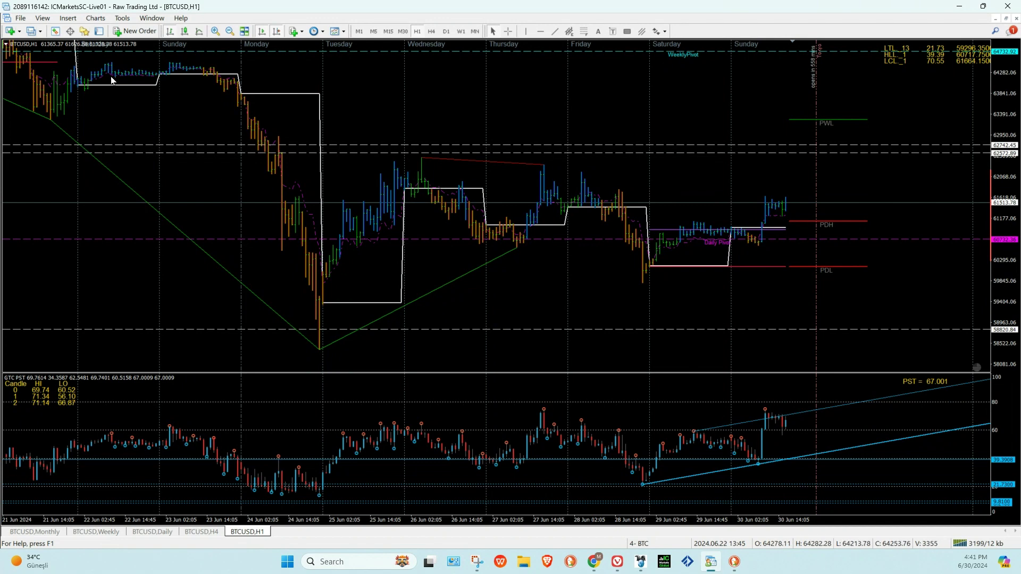
pyautogui.click(32, 31)
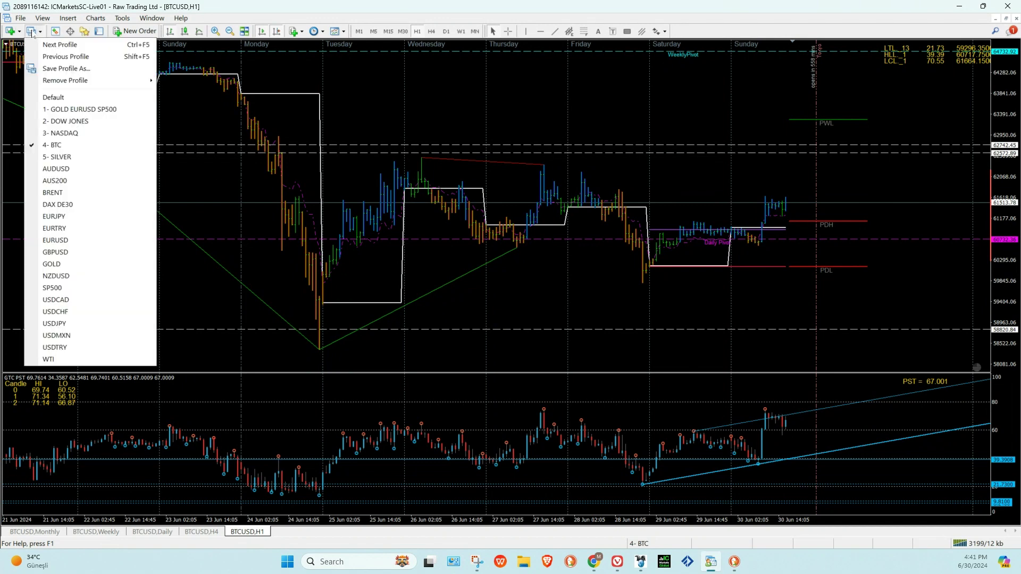
pyautogui.click(83, 110)
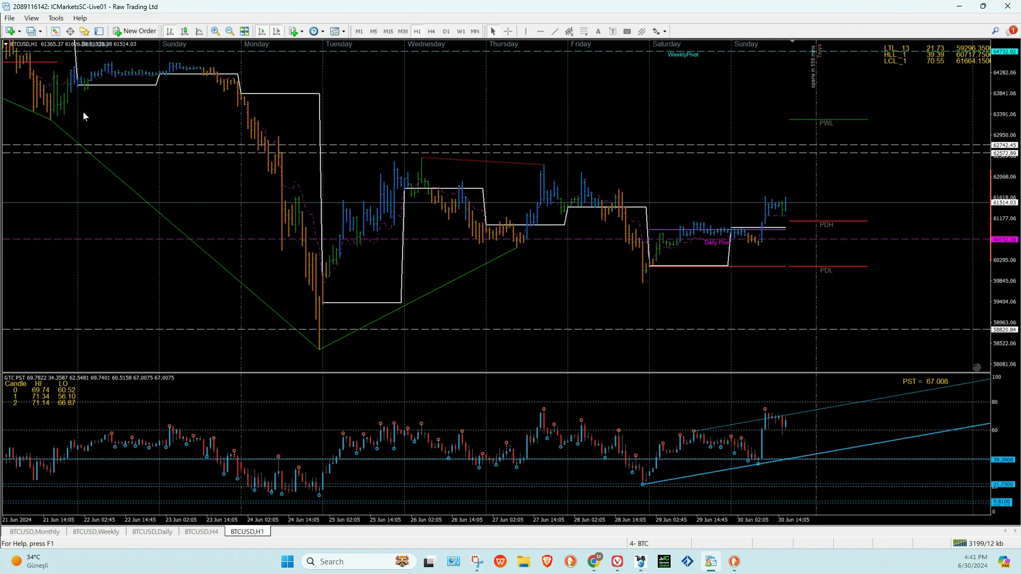